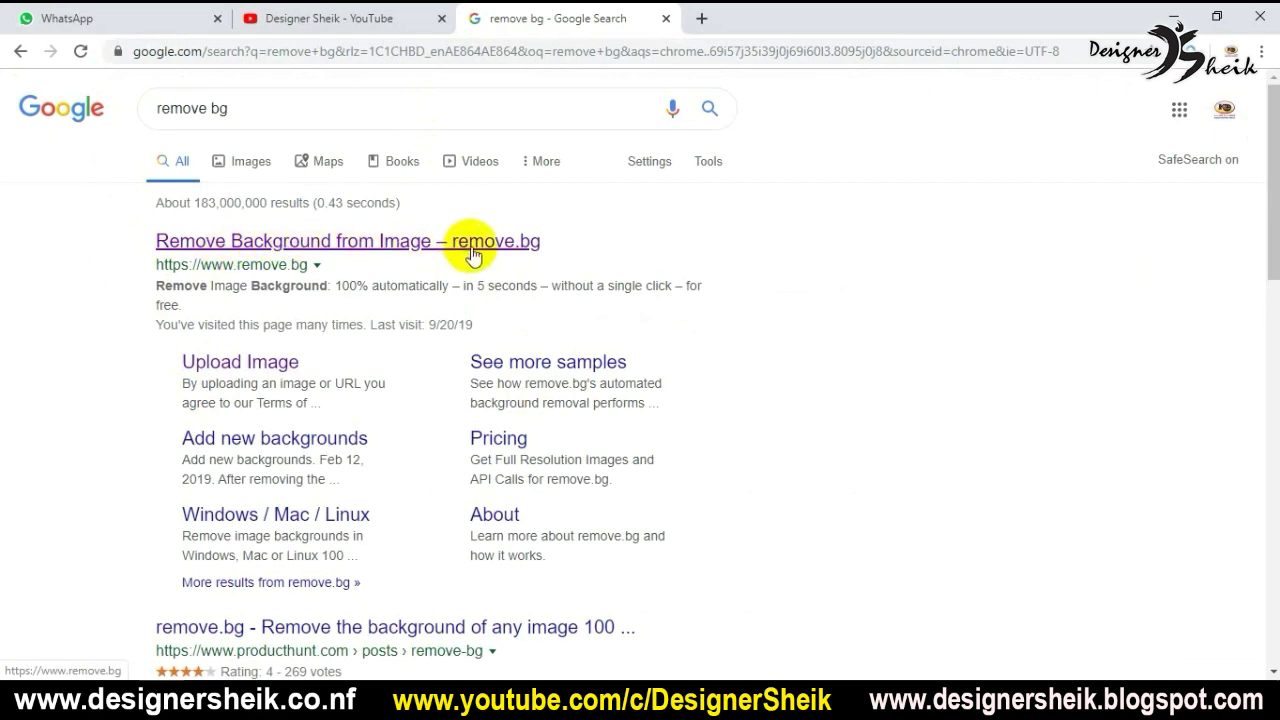
- Open the remove.bg search result in a new tab and scroll through its home page
right_click(418, 250)
click(452, 263)
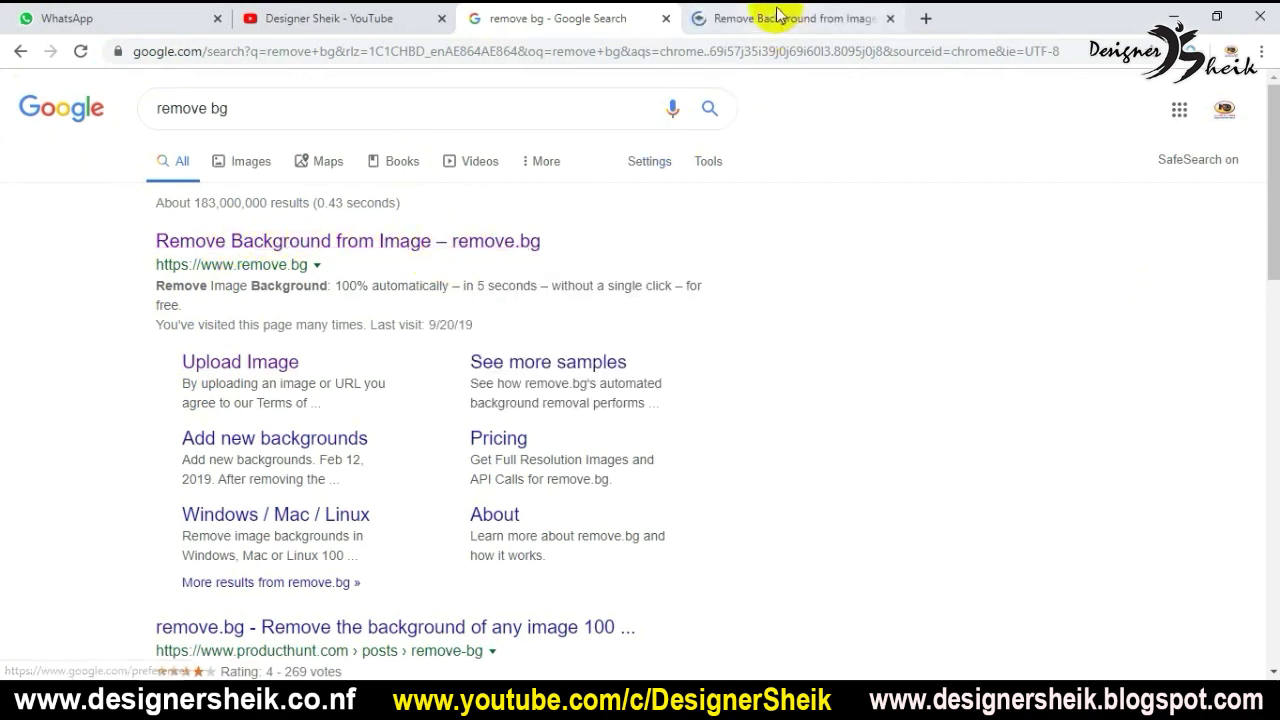
click(778, 14)
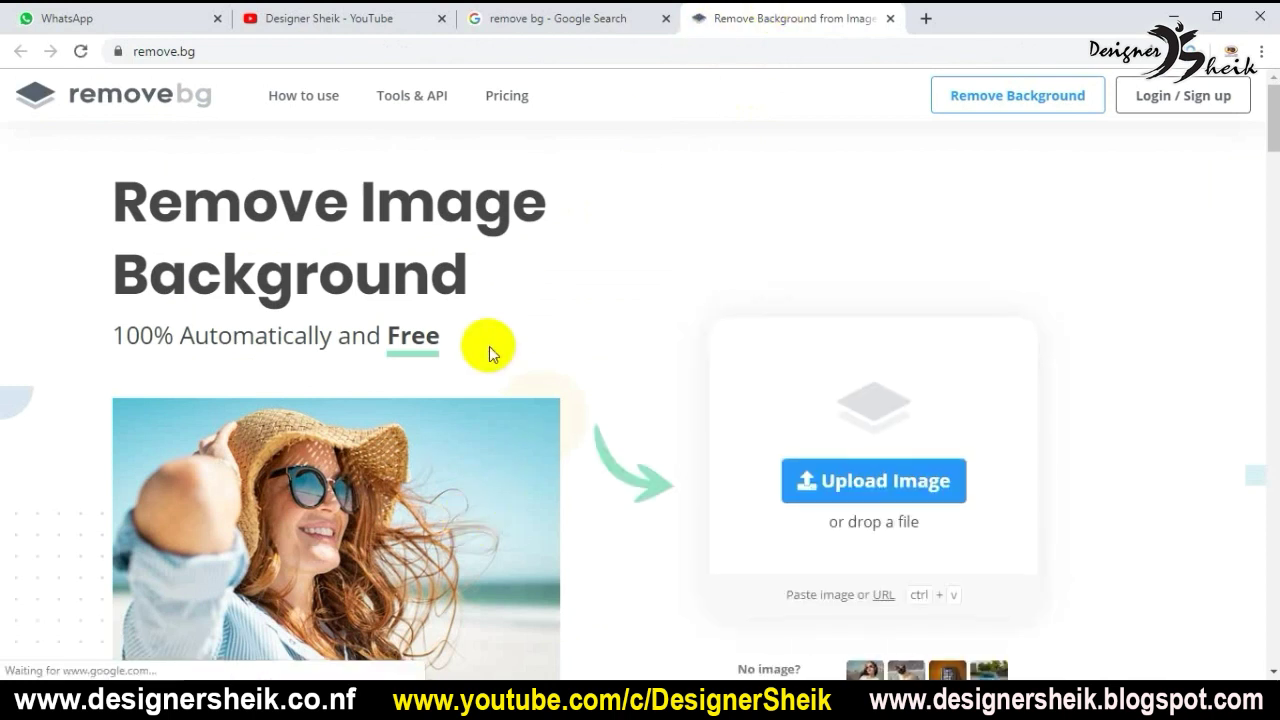
scroll(505, 318, down, 3)
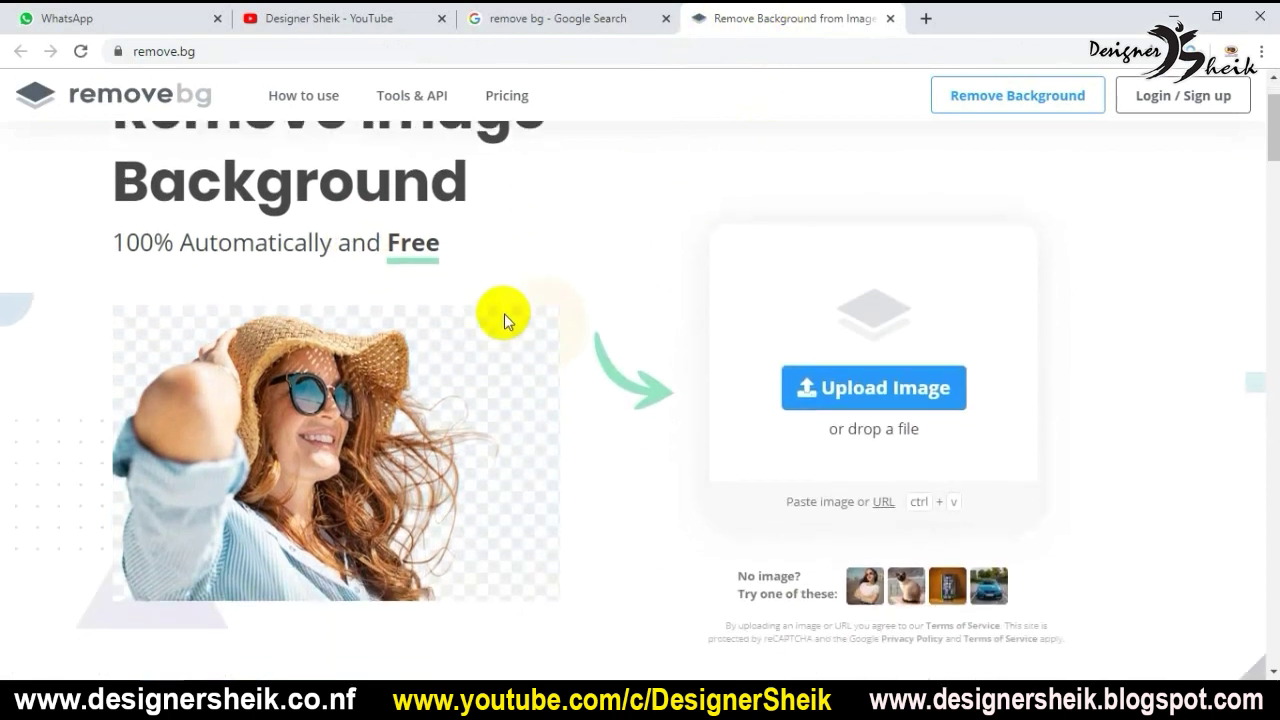
scroll(504, 316, down, 7)
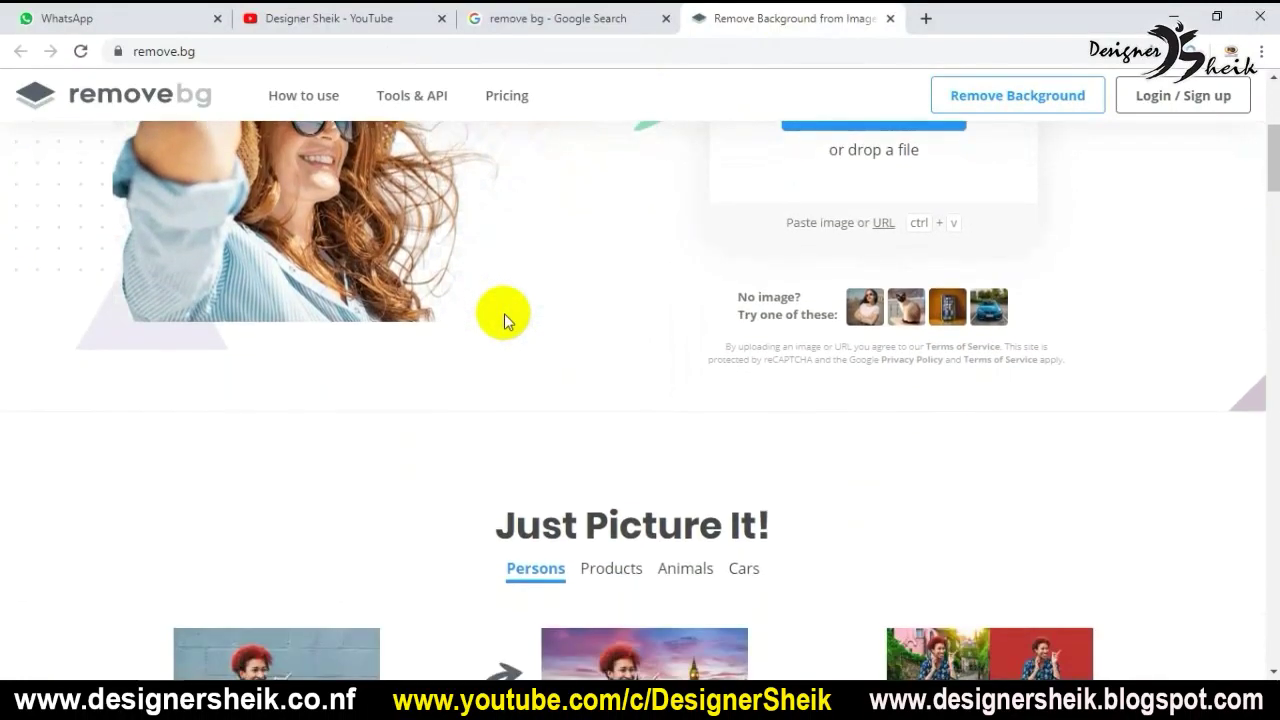
scroll(504, 318, down, 8)
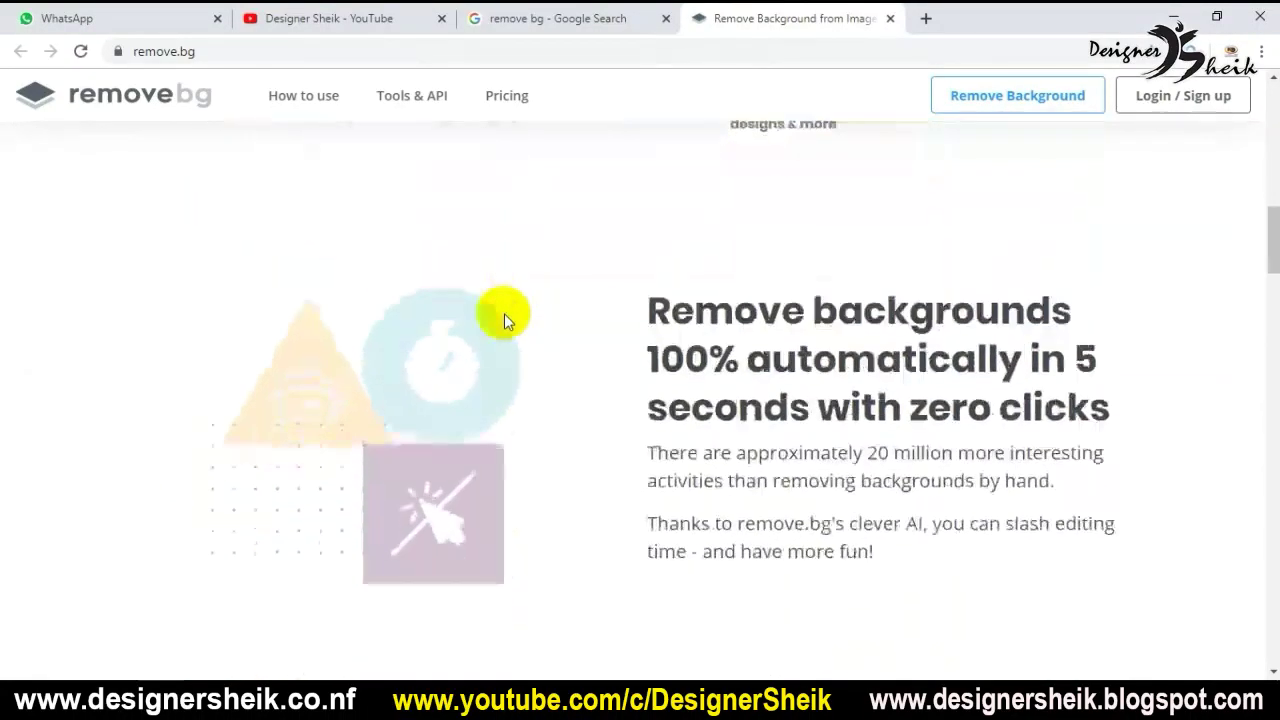
scroll(504, 318, down, 7)
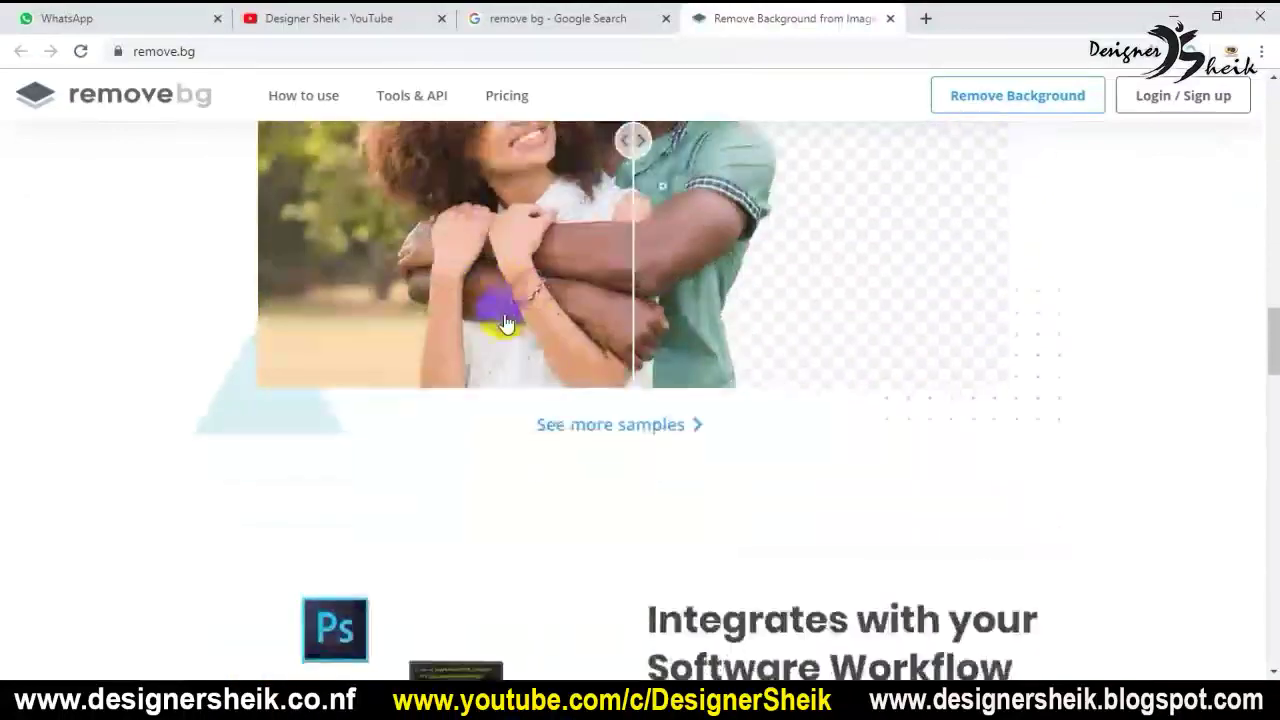
scroll(504, 318, up, 1)
drag(1272, 394, 1272, 130)
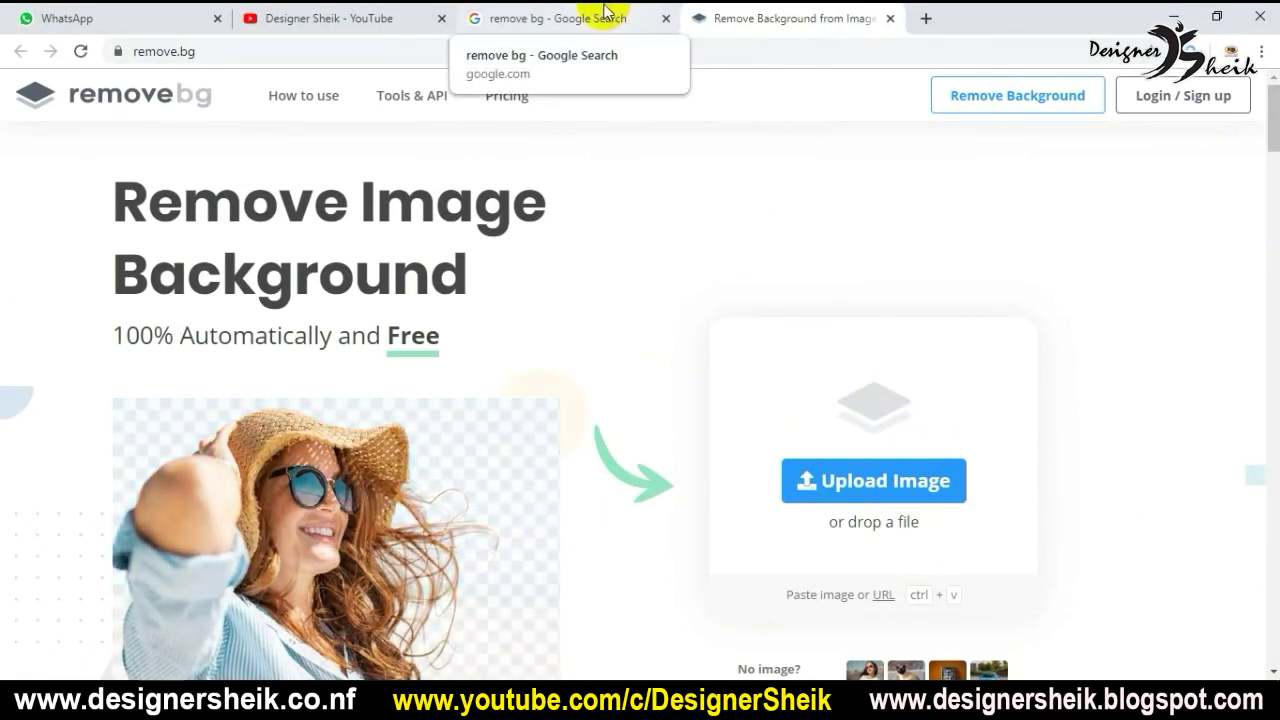
- Run a Google search for 'whatsapp icon' in a fresh browser tab
click(926, 18)
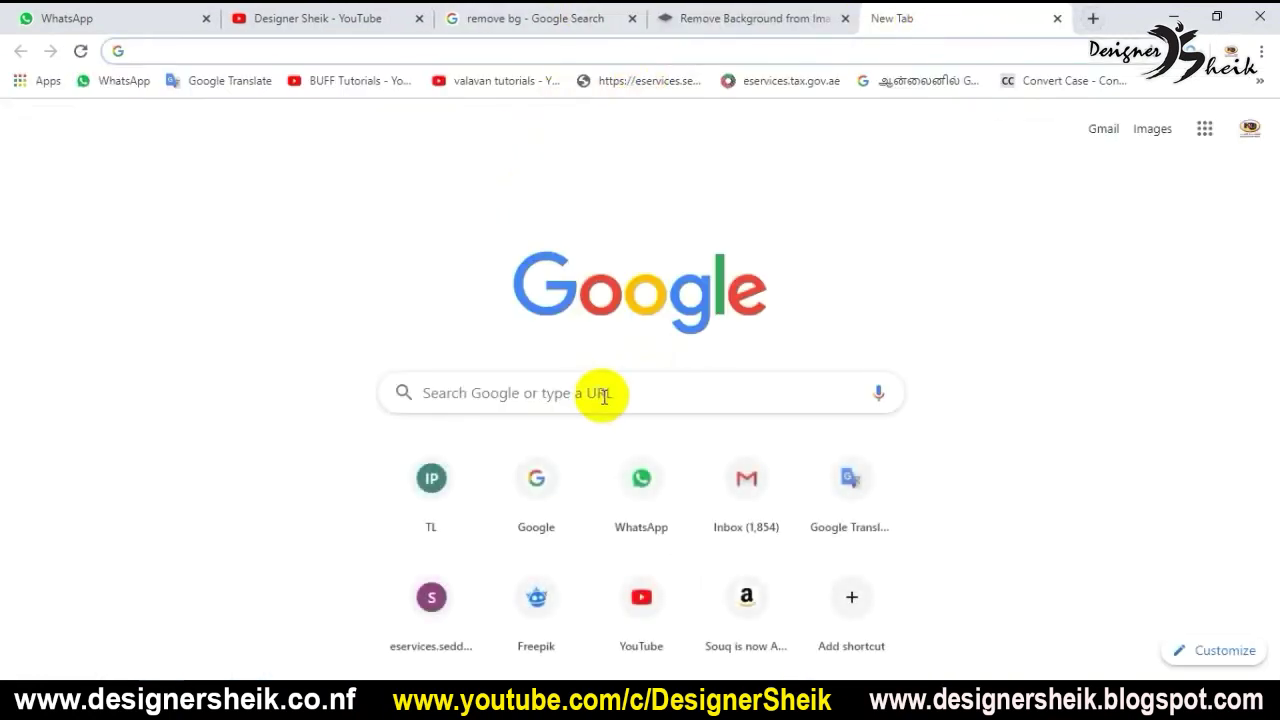
click(604, 398)
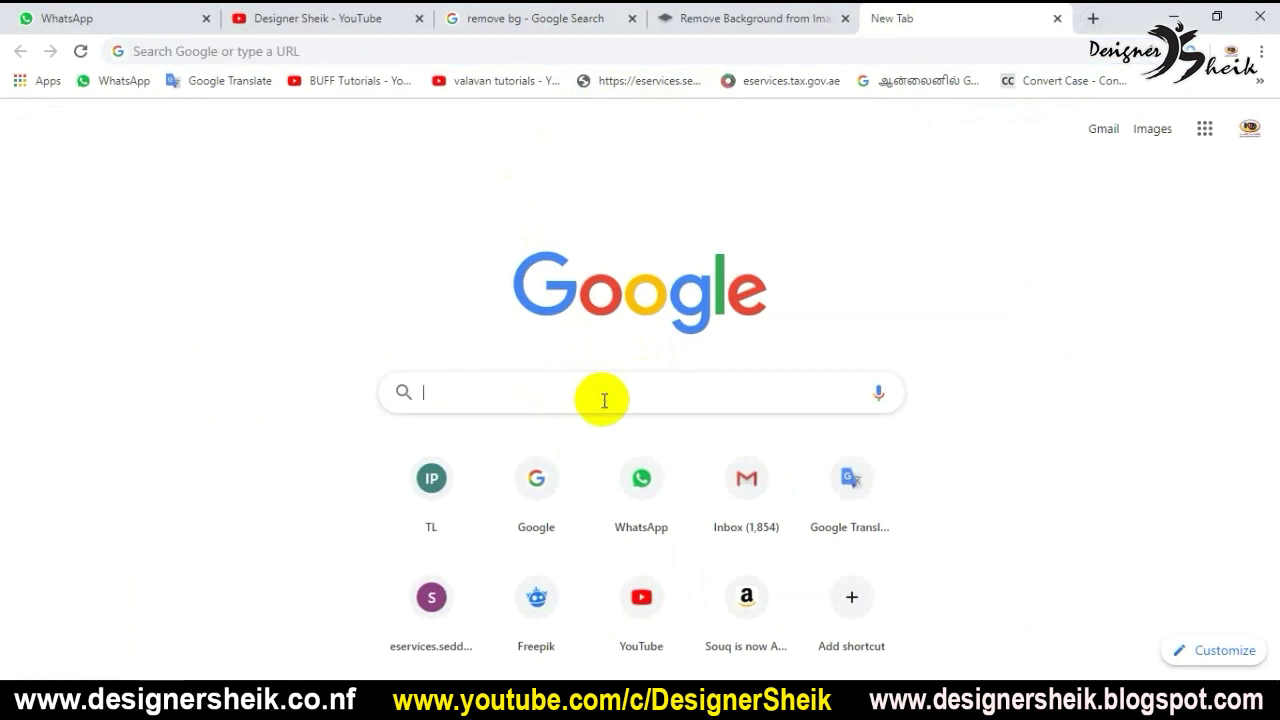
text(what)
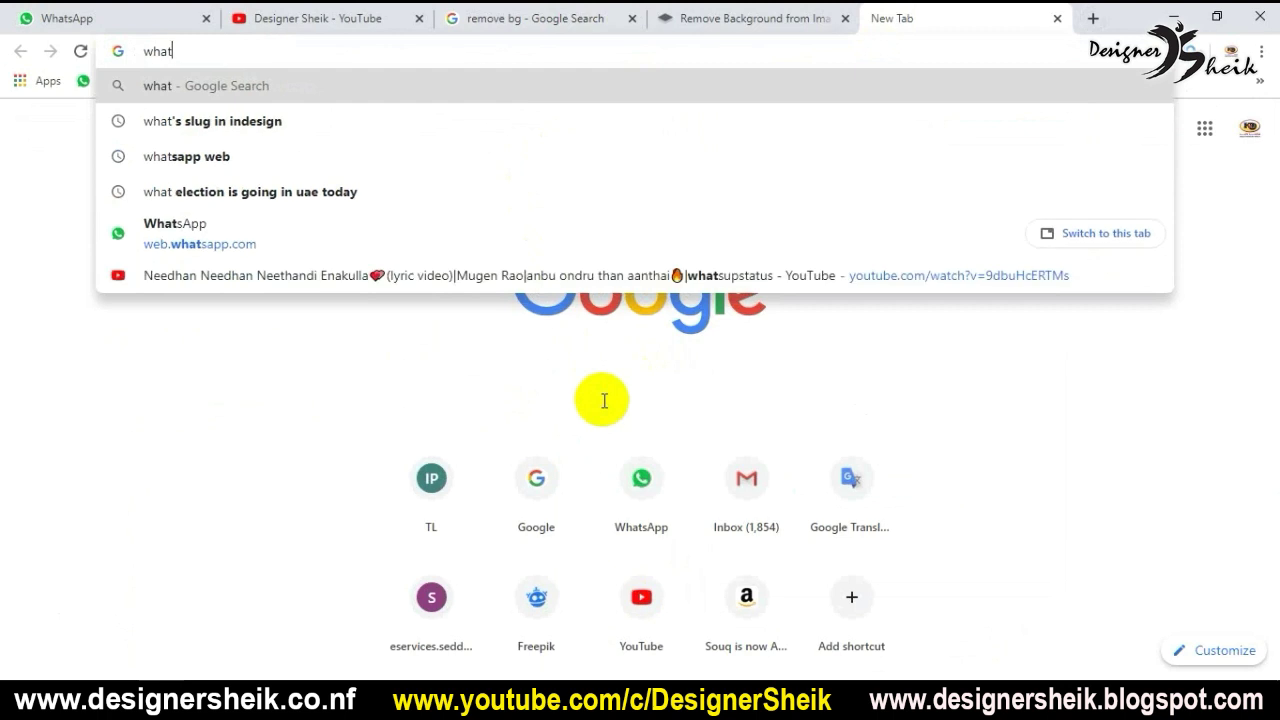
text(s)
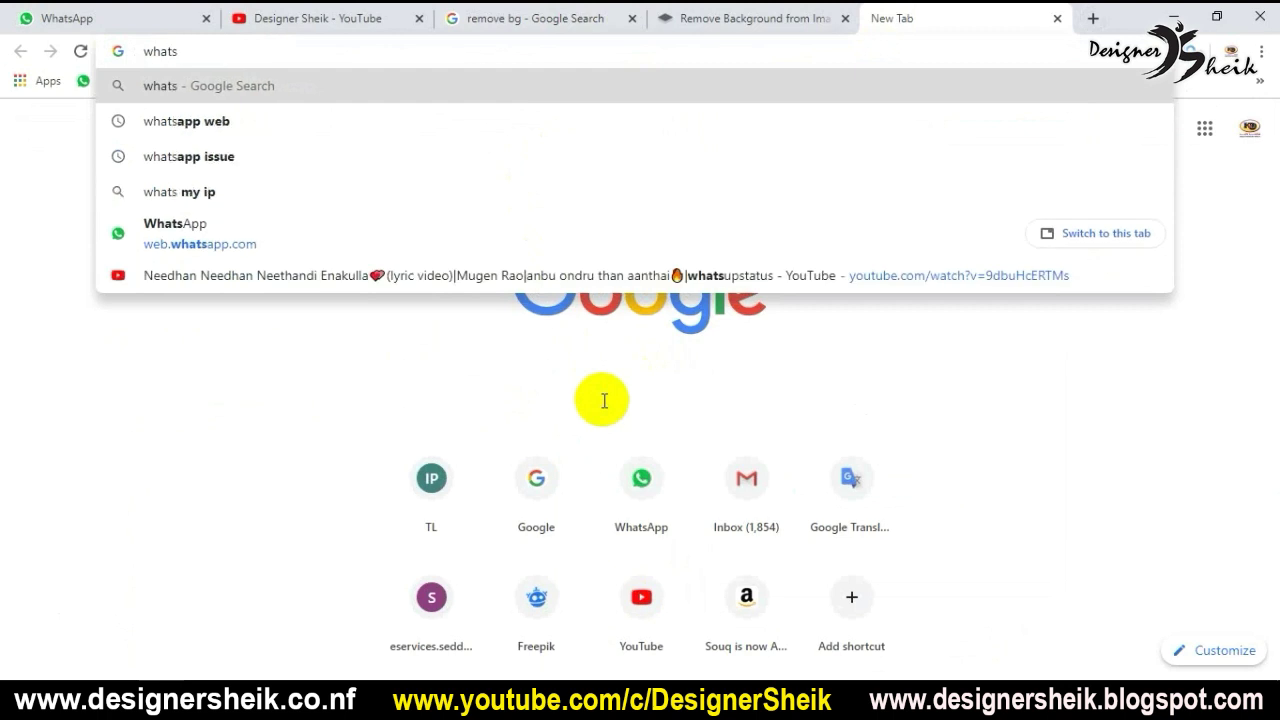
key(Down)
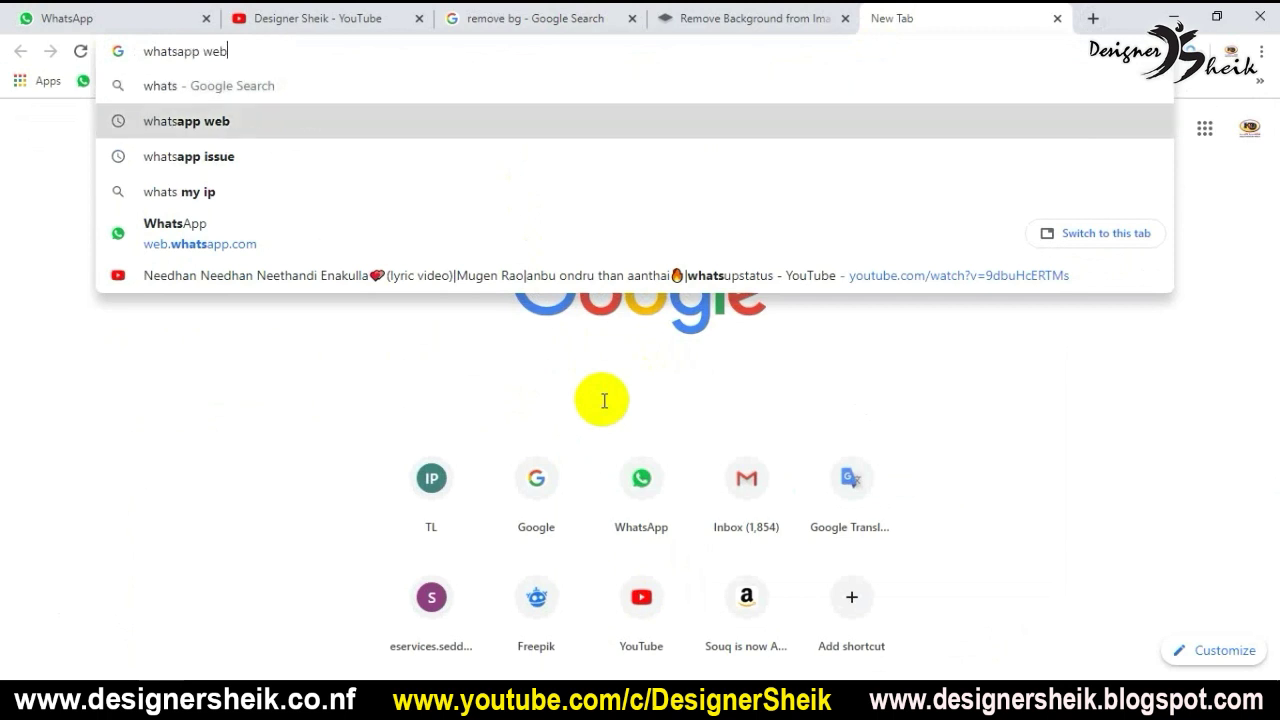
key(BackSpace)
key(BackSpace)
key(BackSpace)
text(icon)
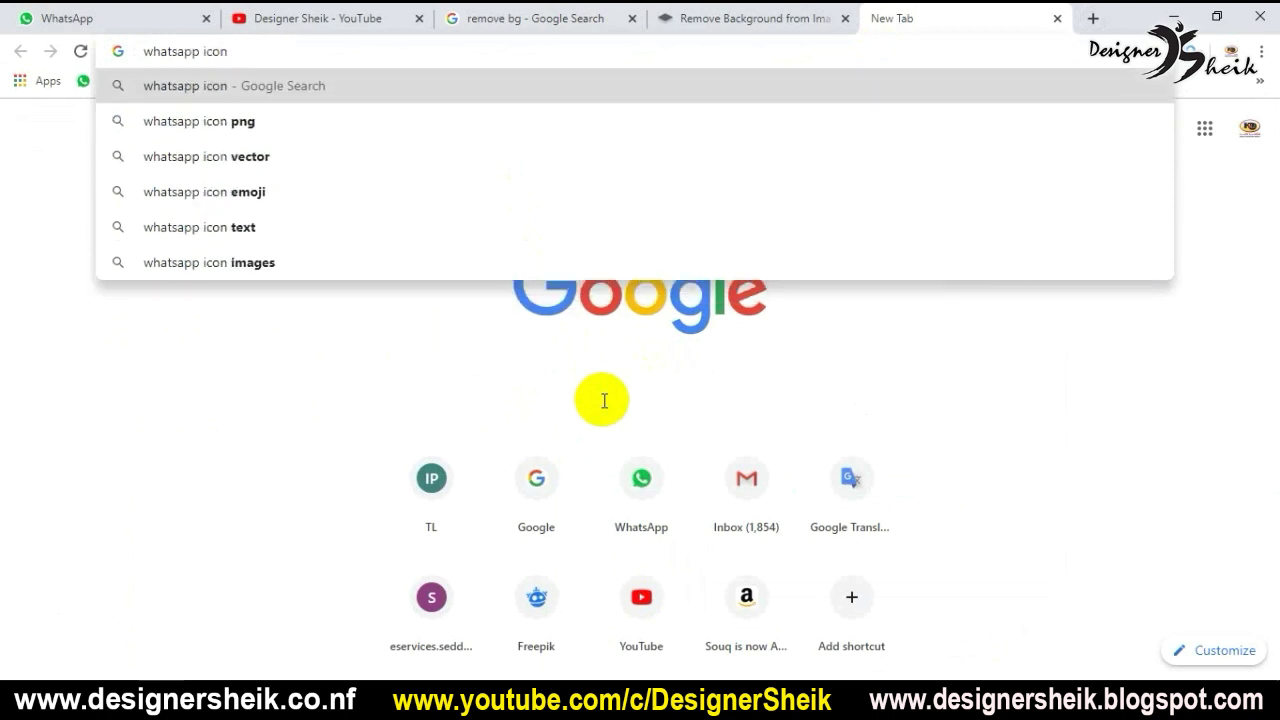
key(Return)
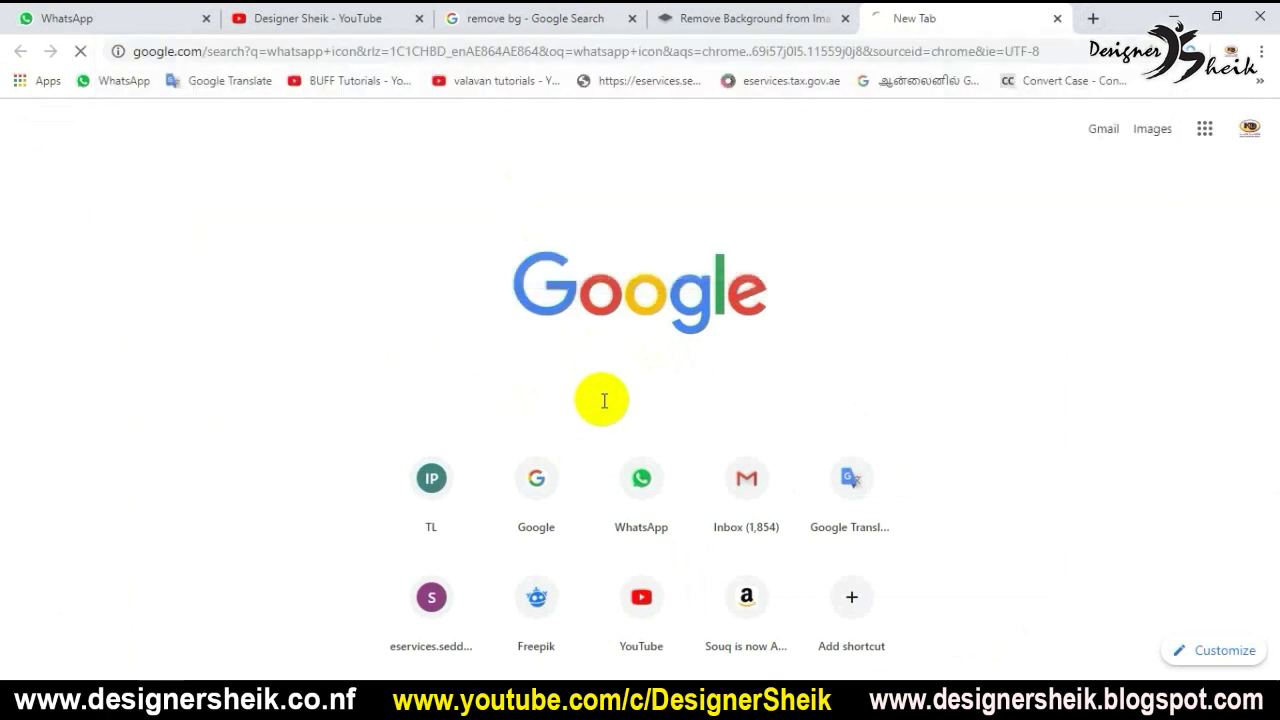
- Pick the blue Facebook paint-splash from the whatsapp icon image results and drop it into remove.bg
click(251, 168)
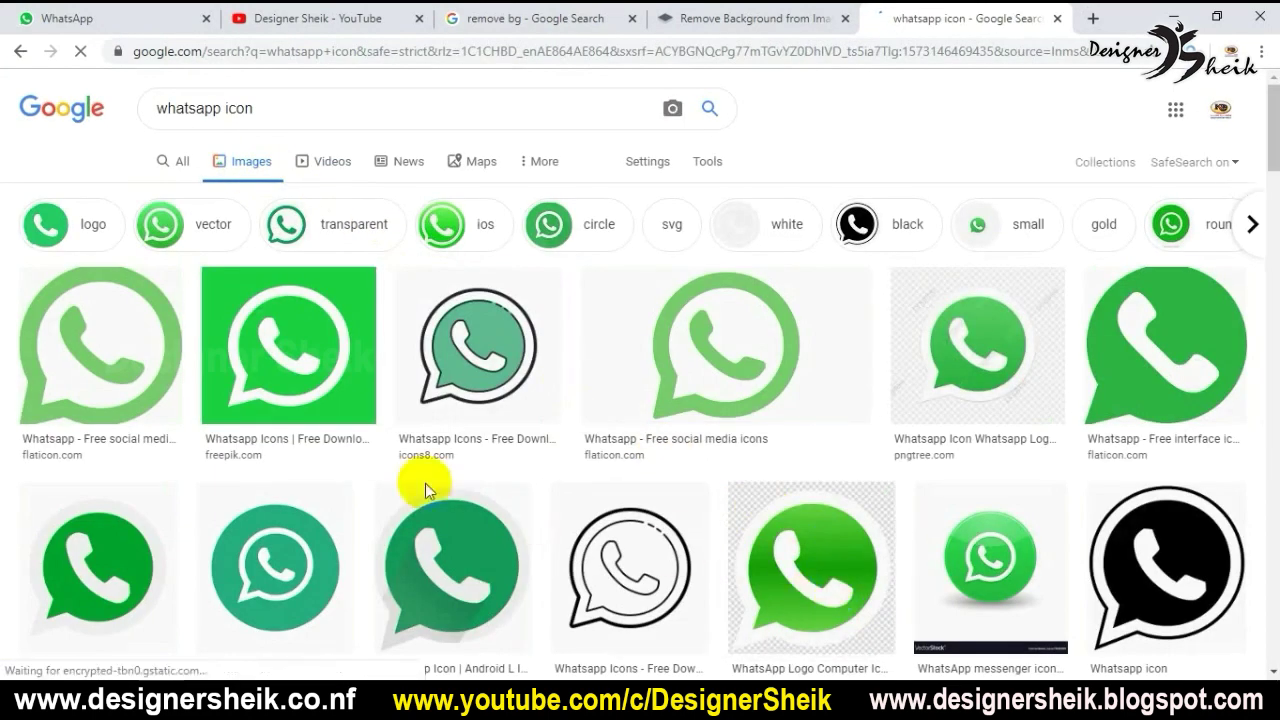
scroll(400, 485, down, 3)
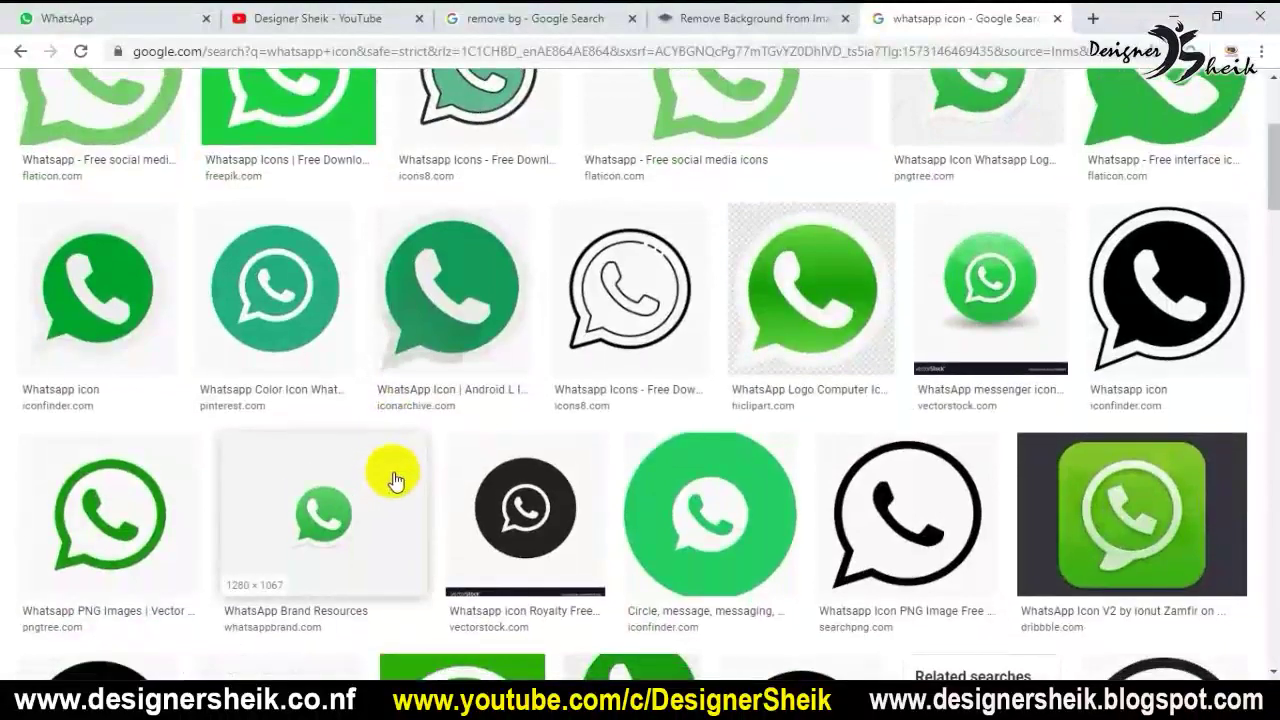
scroll(405, 477, down, 1)
scroll(306, 466, down, 1)
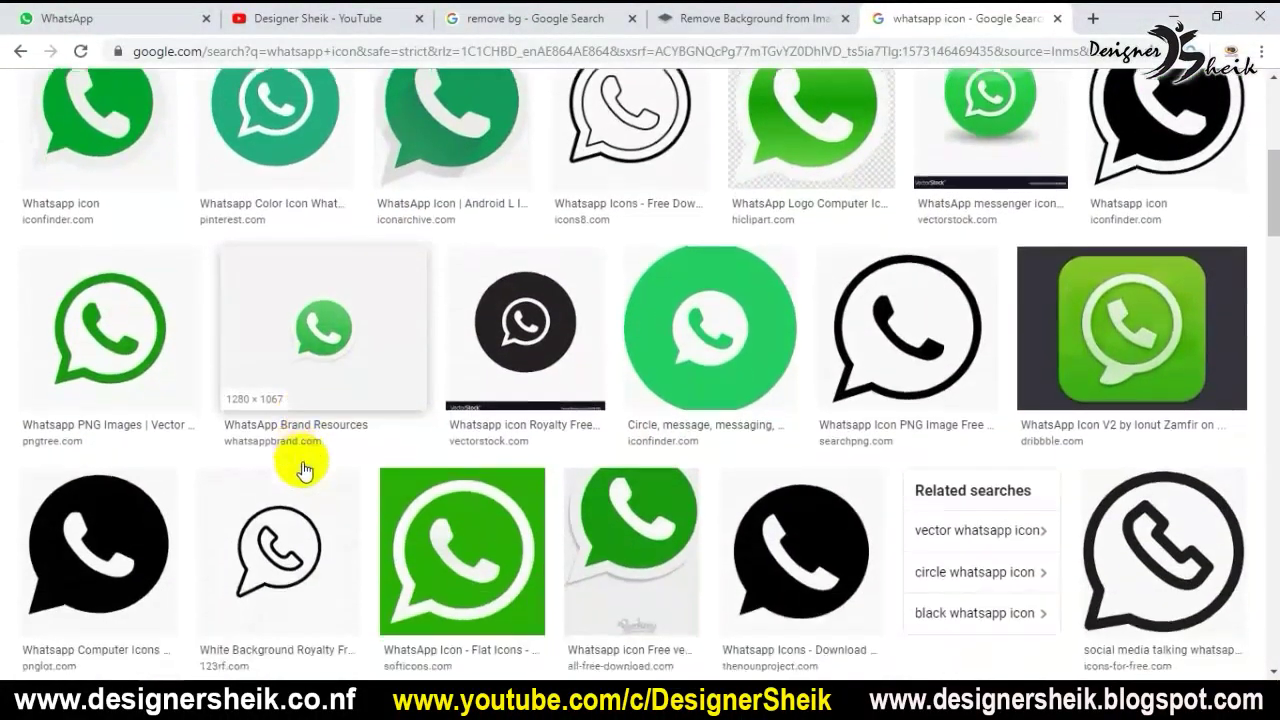
scroll(304, 469, down, 3)
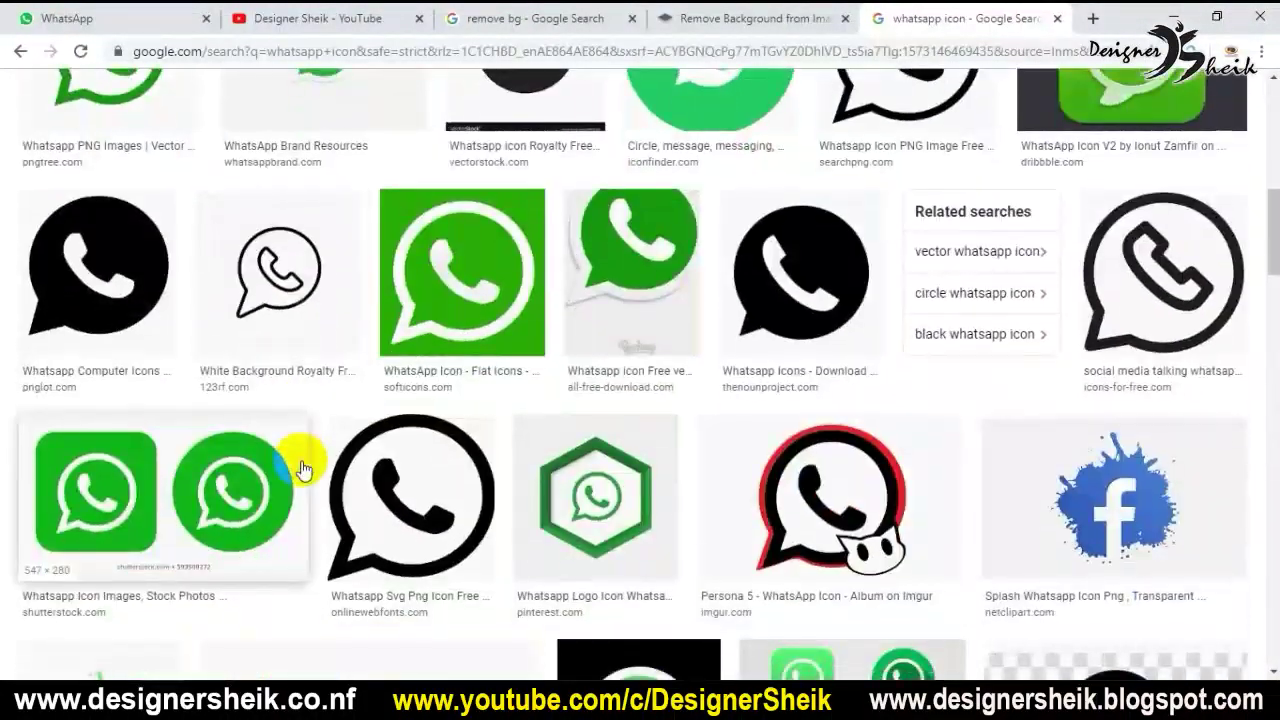
scroll(304, 469, down, 3)
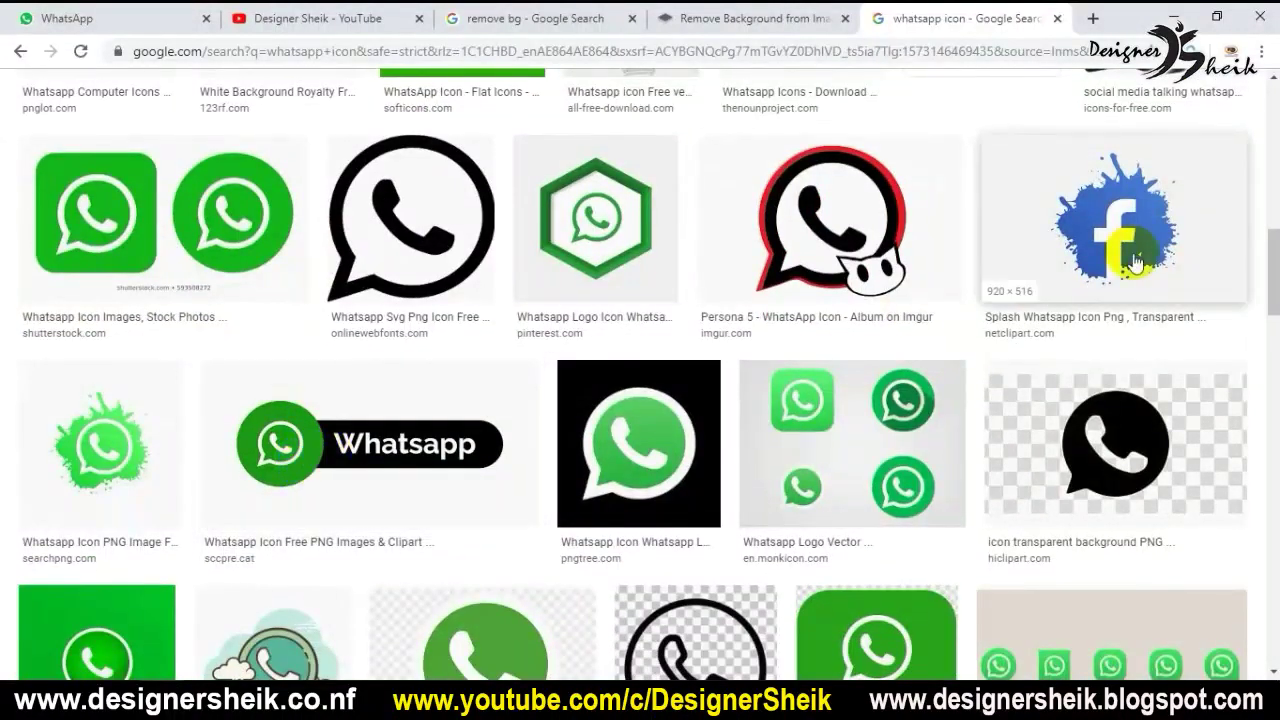
click(1132, 222)
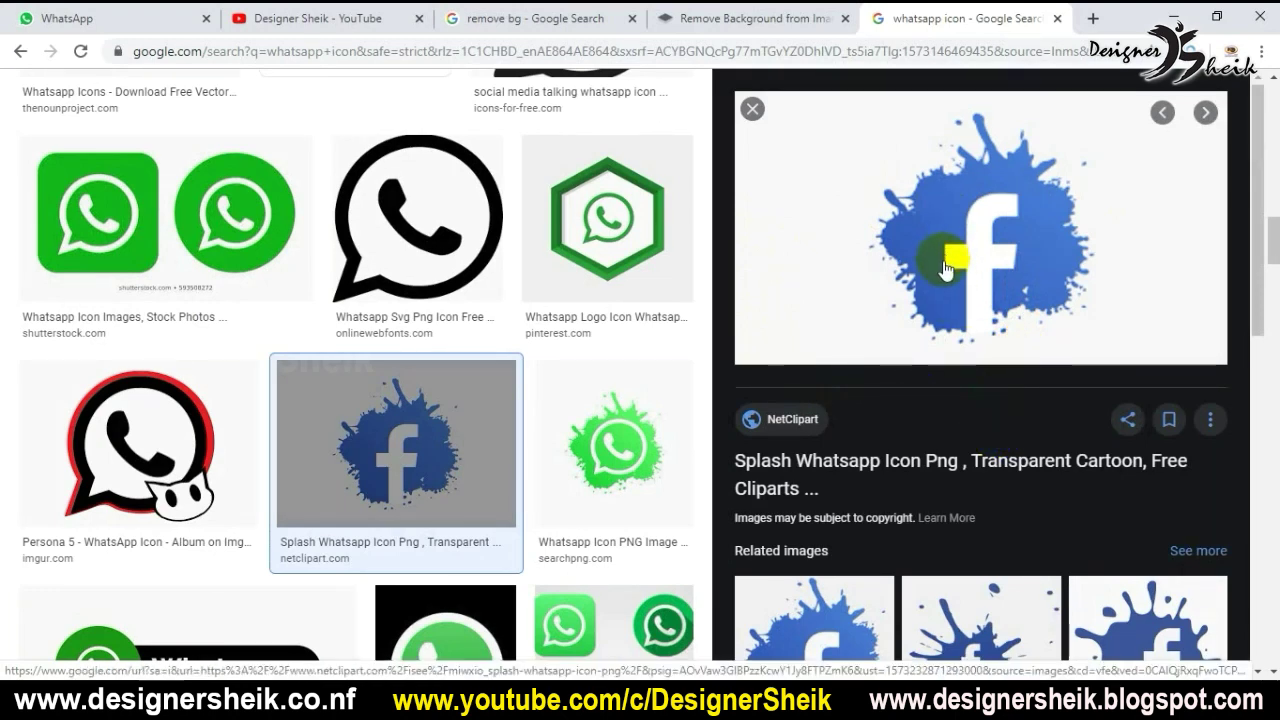
drag(946, 268, 600, 277)
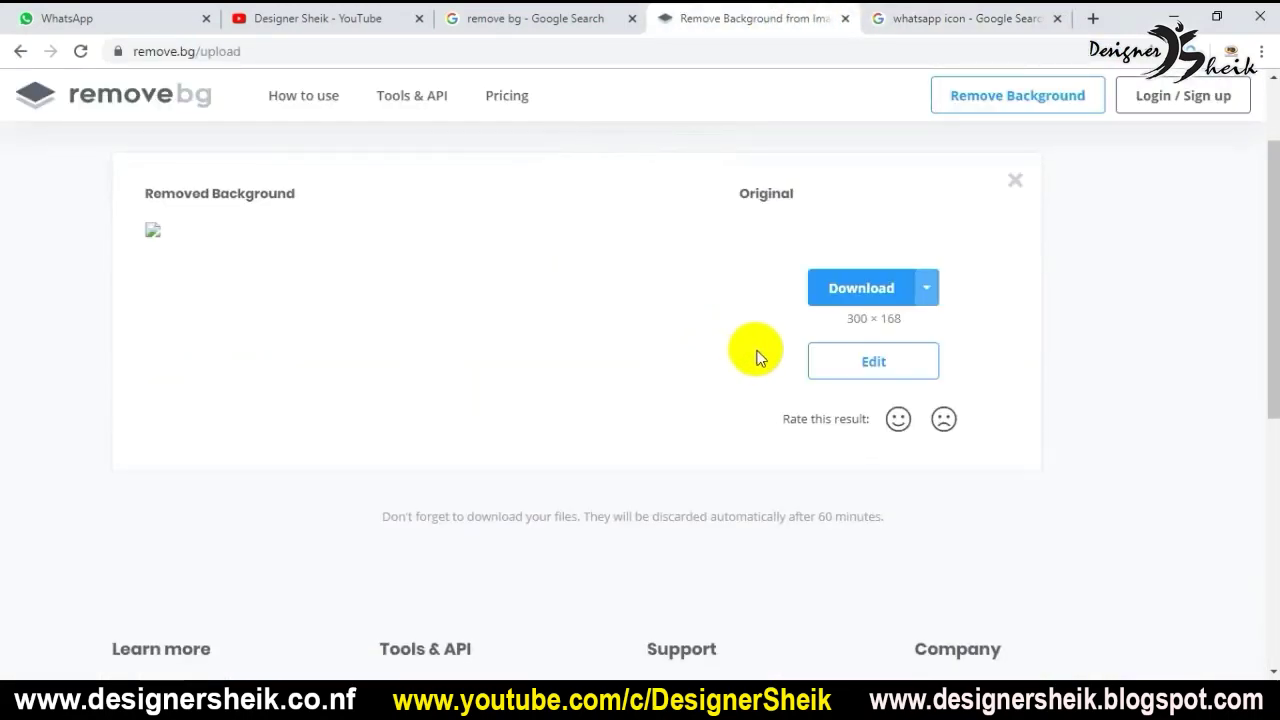
- Reload the remove.bg result and start saving the background-removed image from its context menu
click(79, 50)
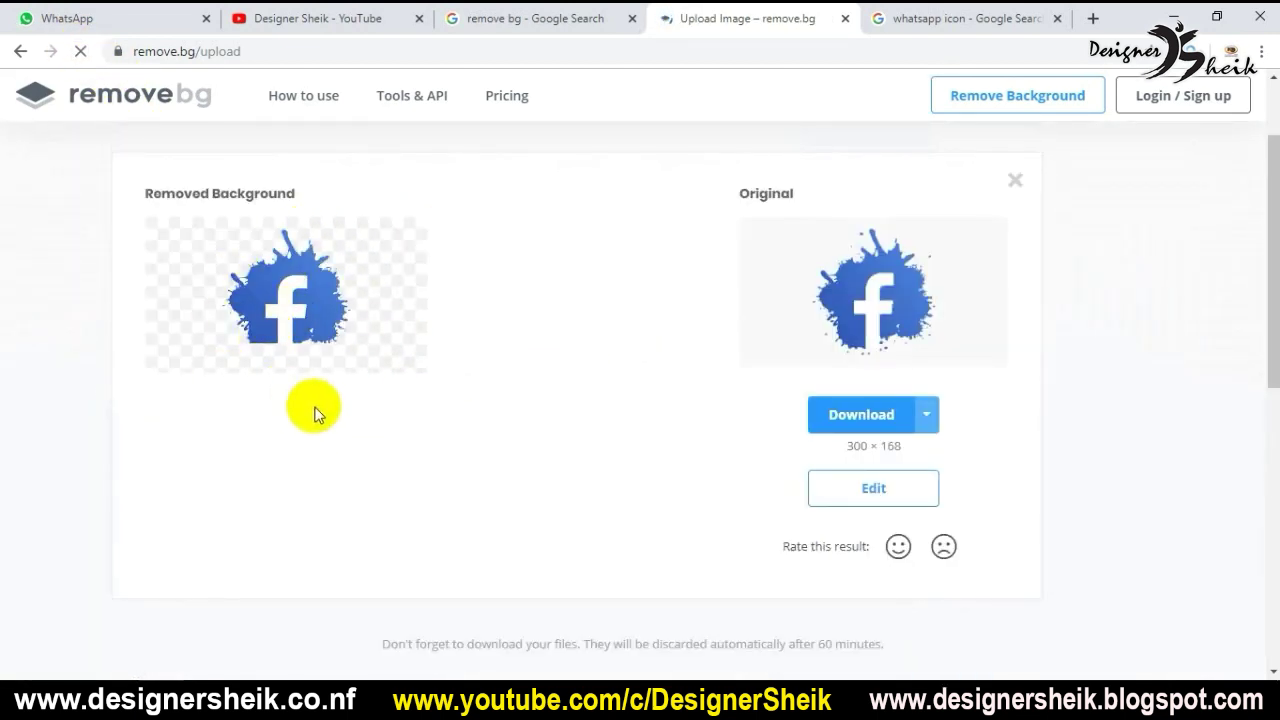
click(323, 318)
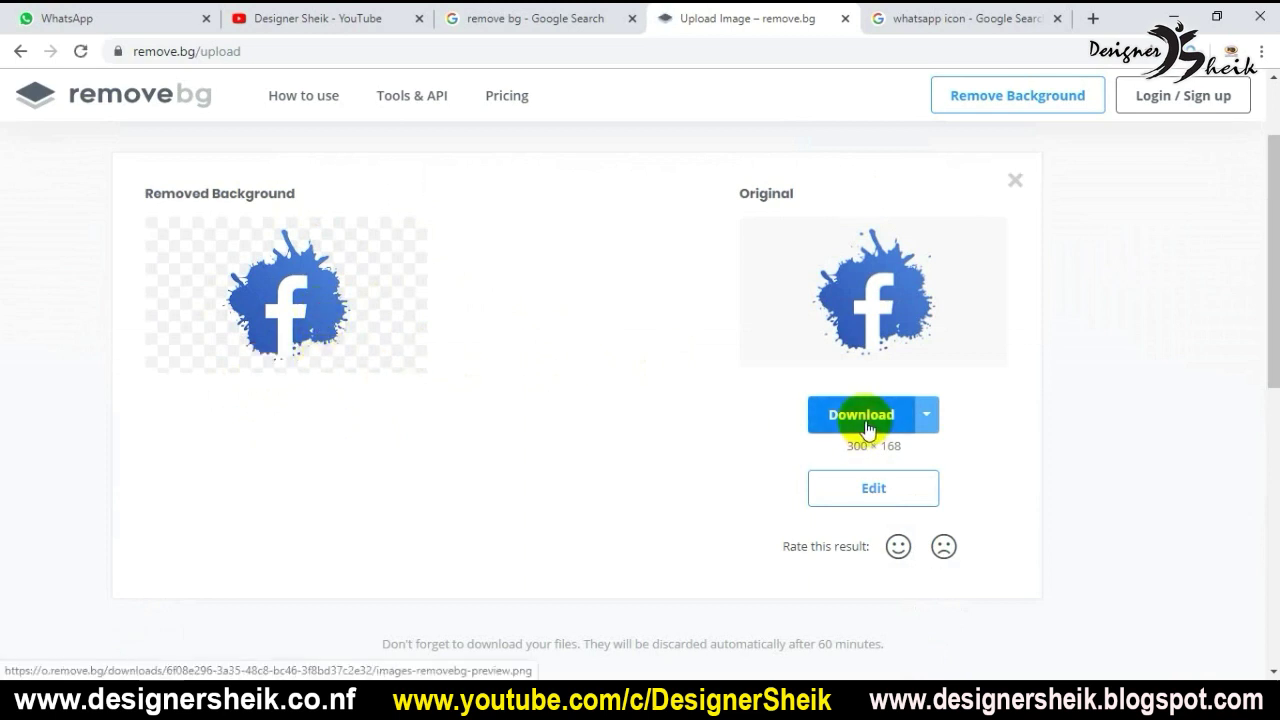
right_click(318, 283)
click(380, 448)
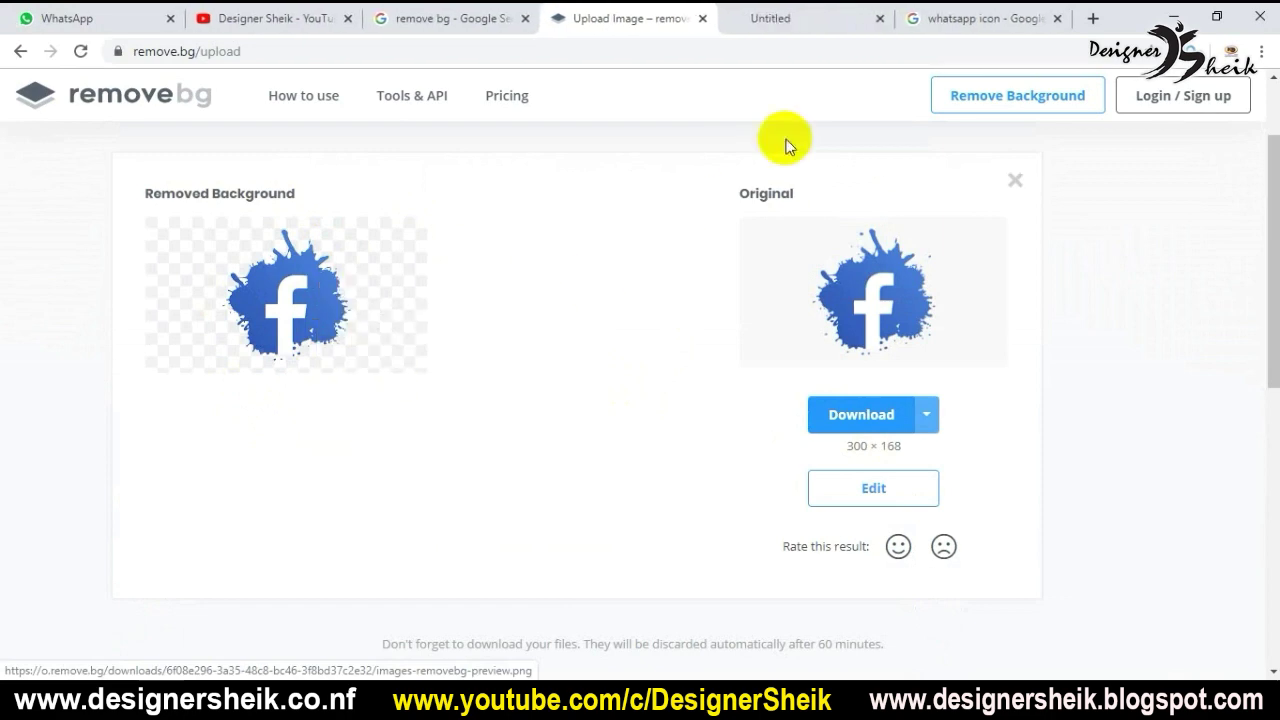
- Download the cutout to the Desktop as images-removebg-preview.png and open it to check
click(1152, 643)
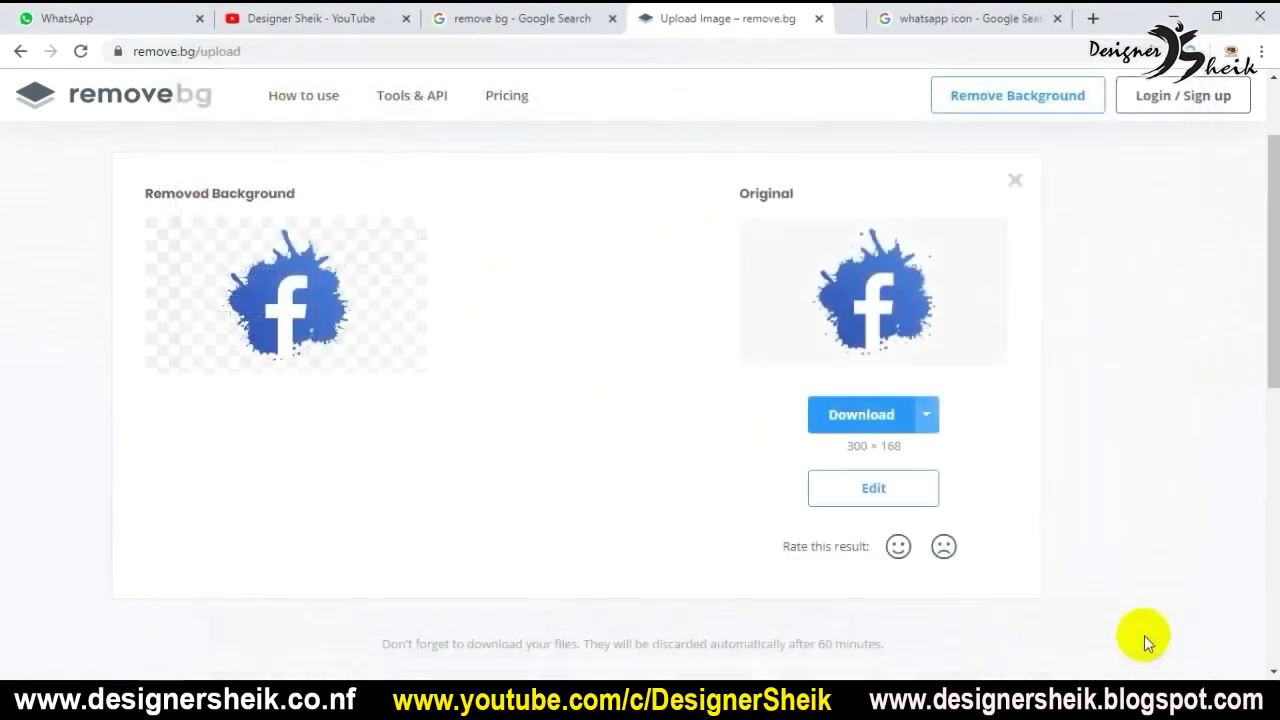
click(868, 406)
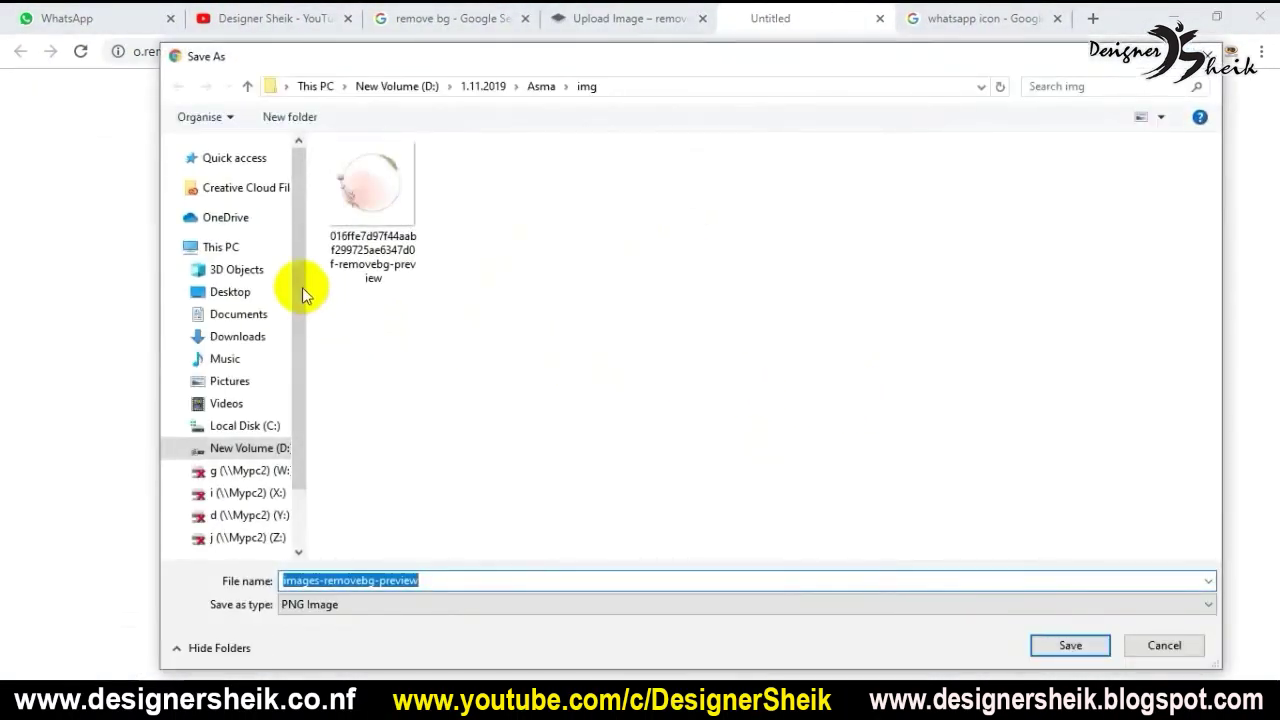
click(225, 291)
click(1063, 648)
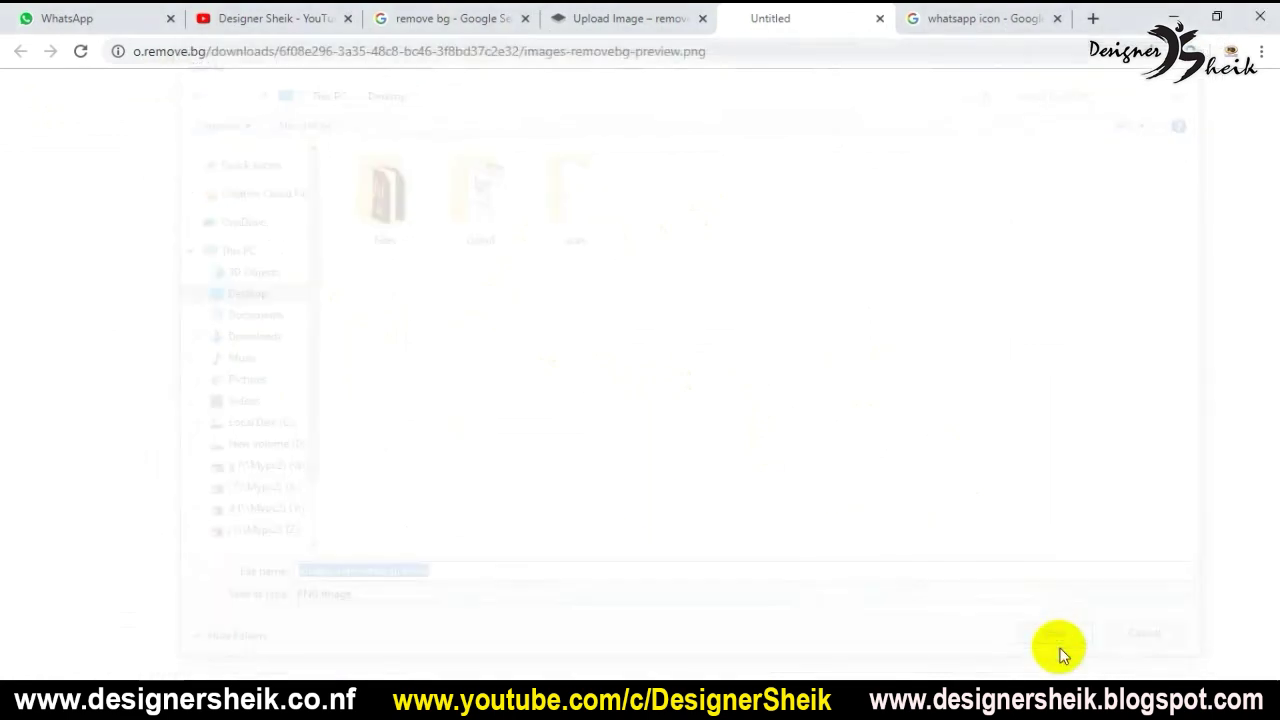
click(135, 656)
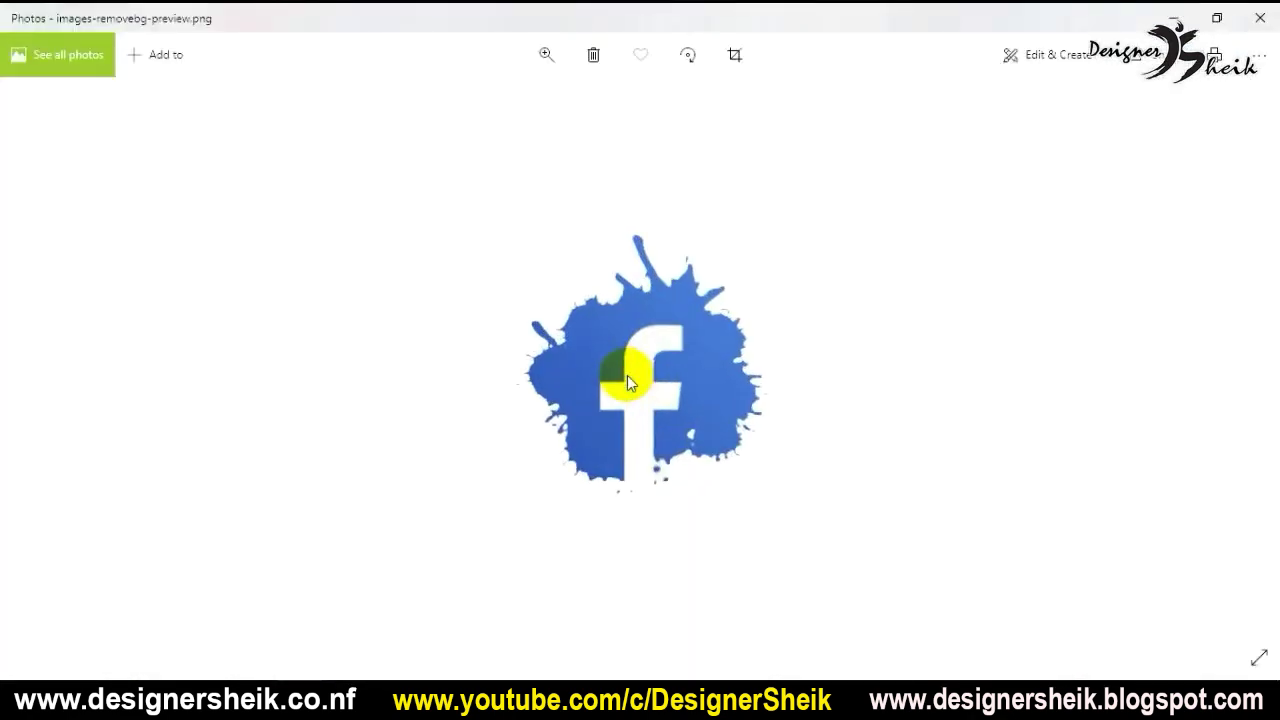
click(1240, 22)
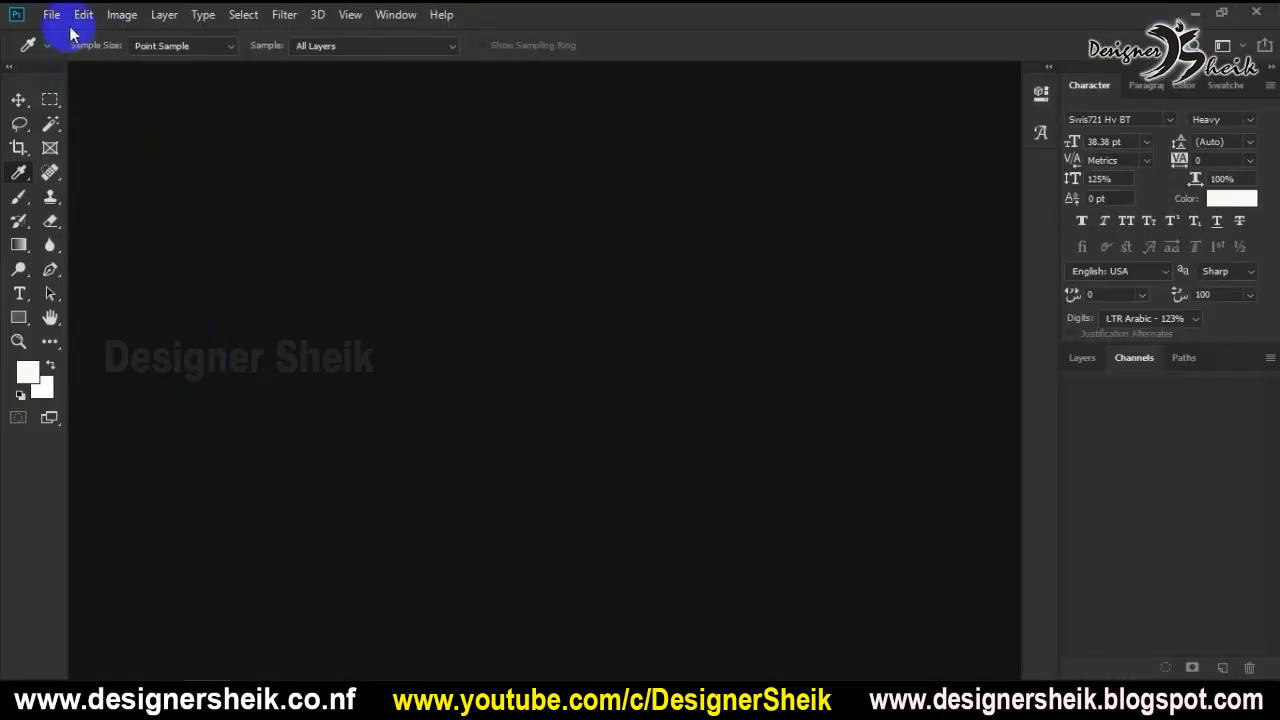
- Create a new International Paper A4 document in Photoshop and show its Layers panel
click(51, 14)
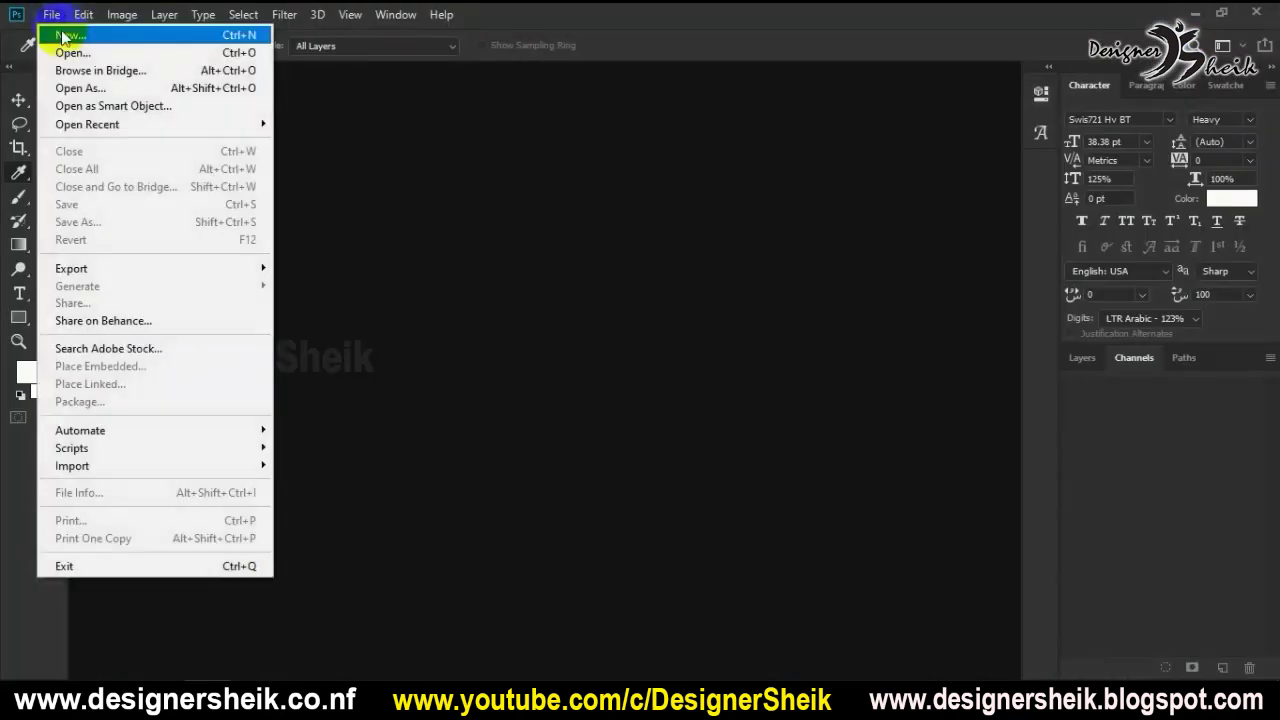
click(66, 33)
click(633, 150)
click(558, 227)
click(809, 126)
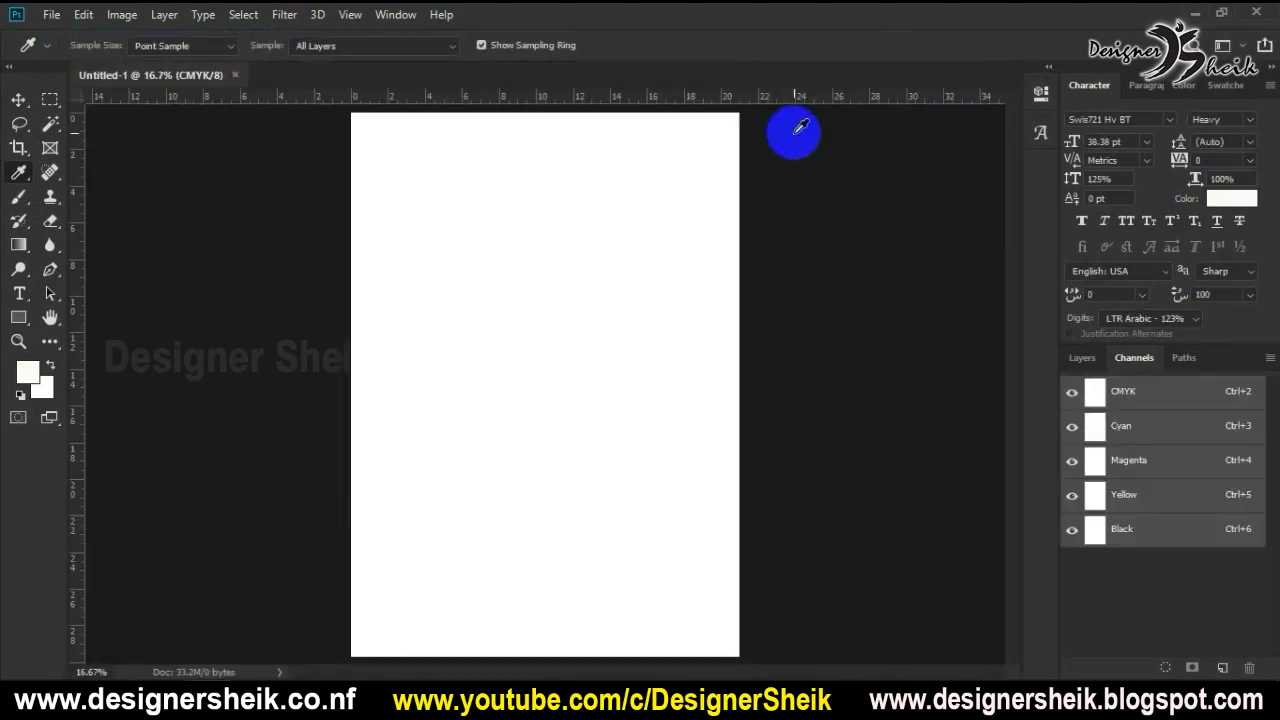
click(1080, 358)
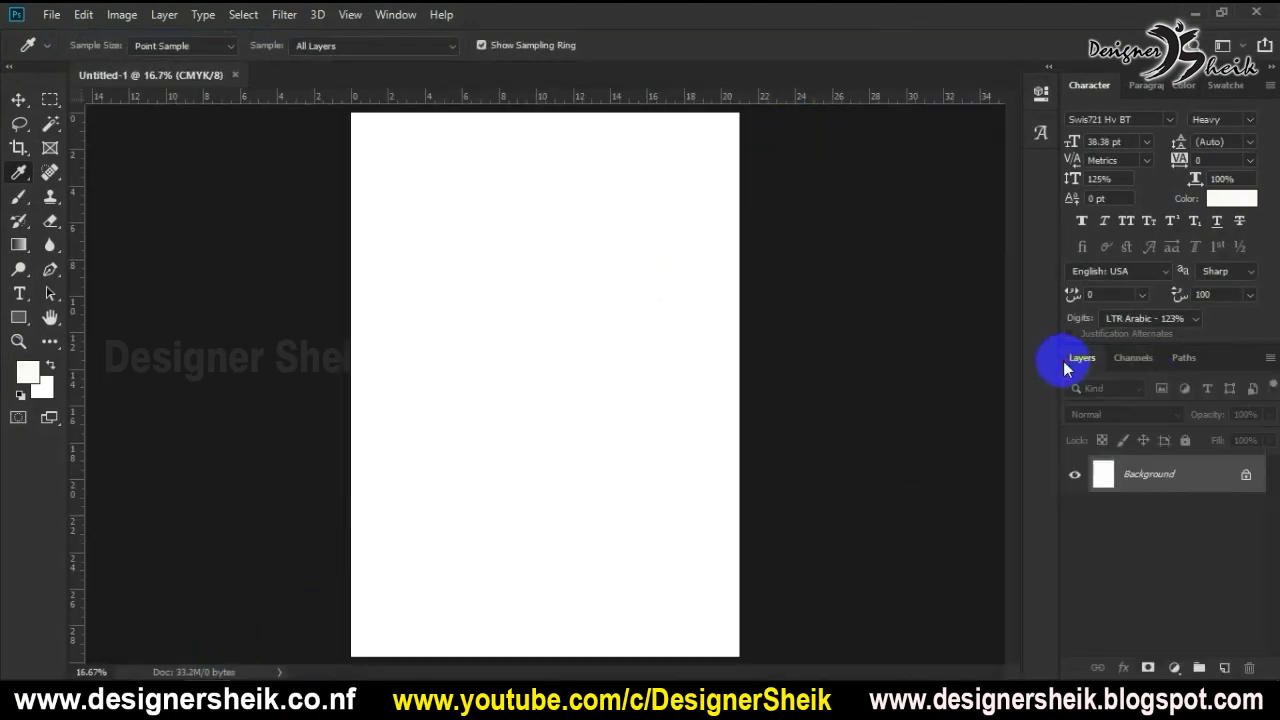
click(156, 678)
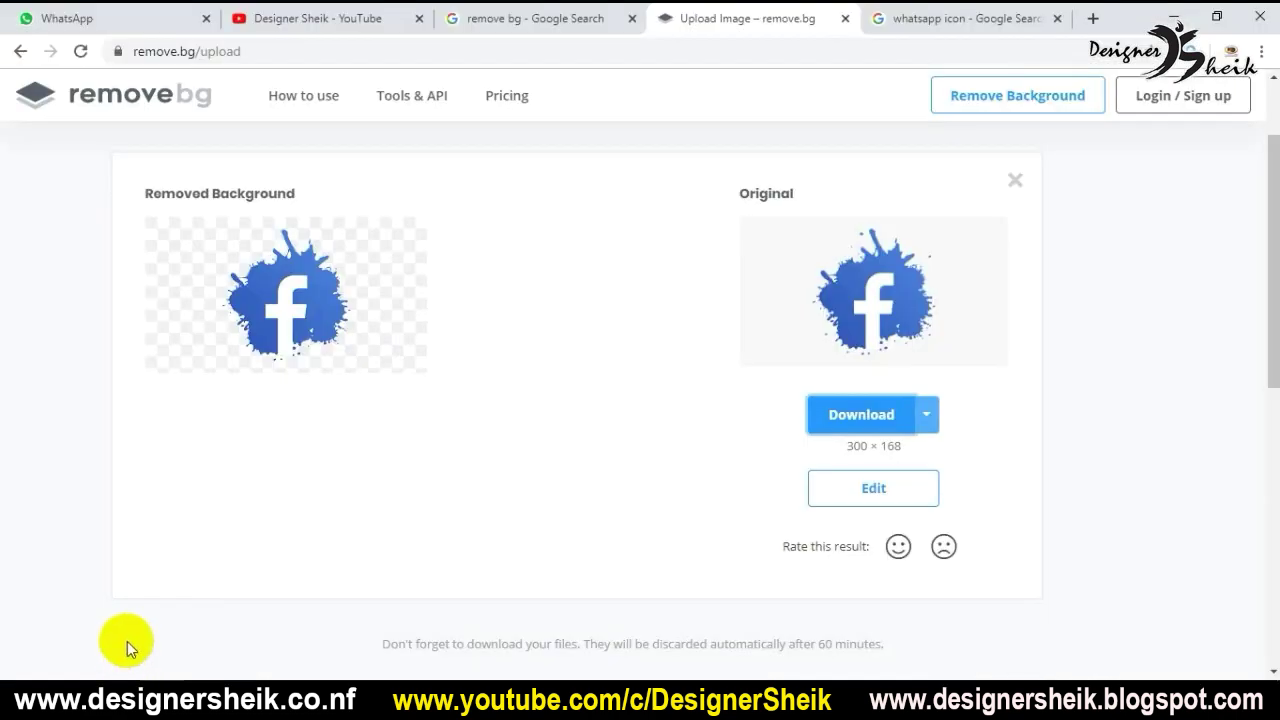
click(122, 678)
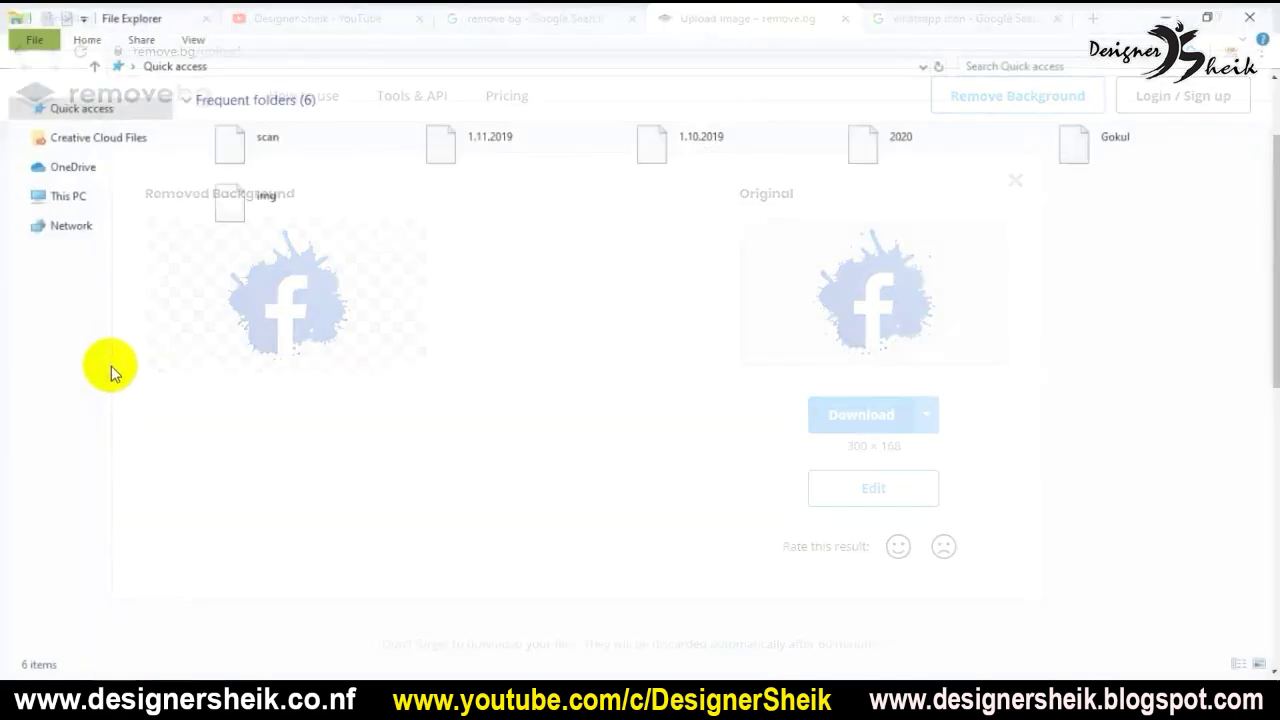
- Go to the Desktop folder and drag images-removebg-preview over to Photoshop
click(88, 238)
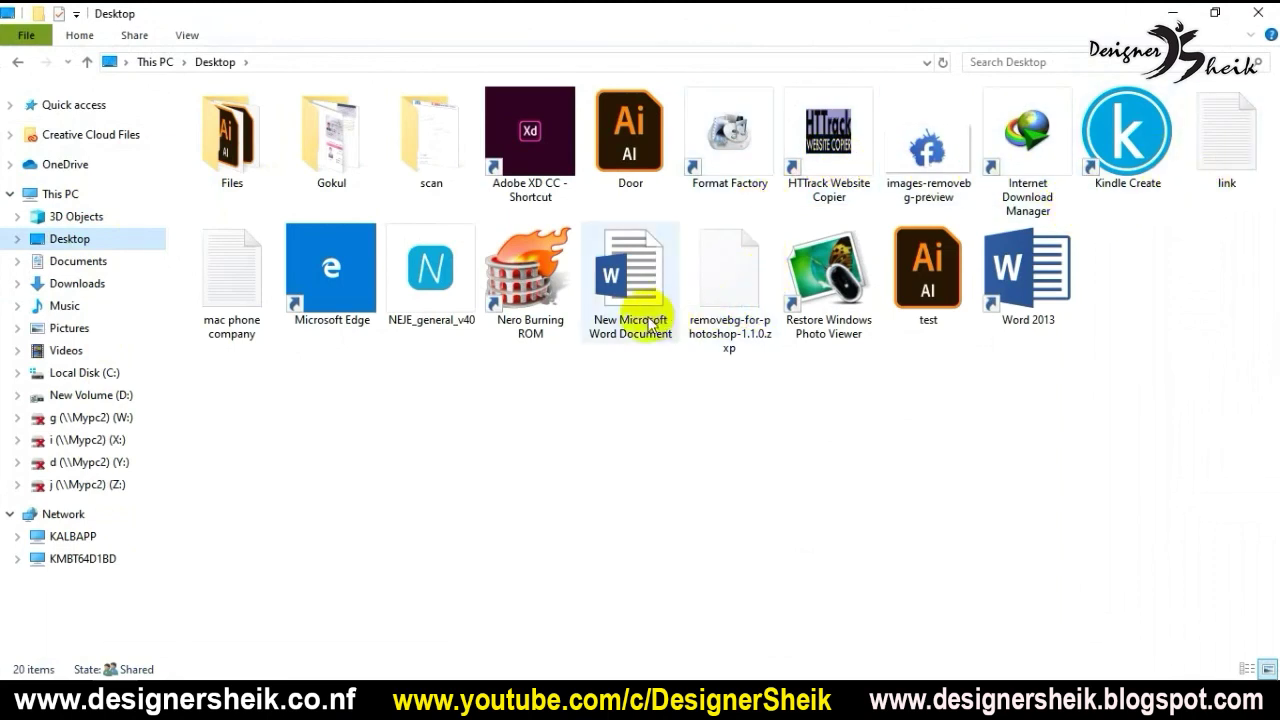
drag(928, 150, 213, 670)
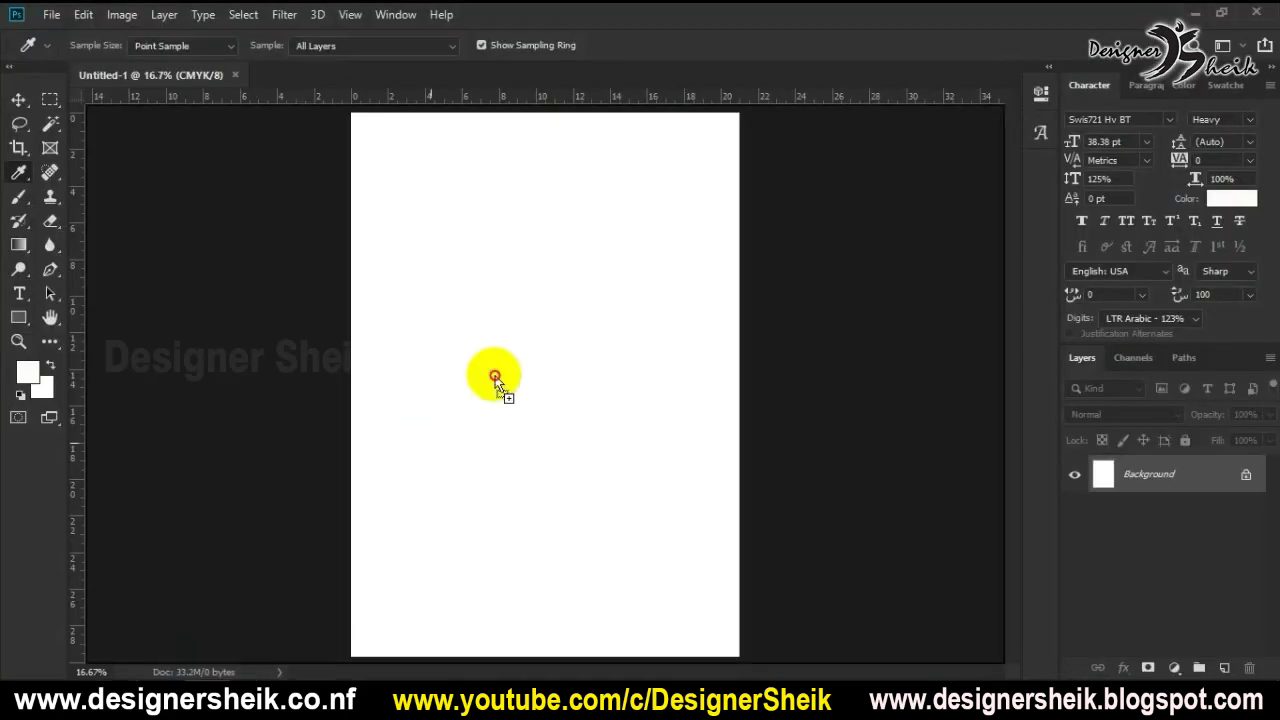
- Place the Facebook splash on the A4 page scaled to about 193% and hide the Background layer
drag(491, 380, 544, 384)
drag(538, 331, 549, 230)
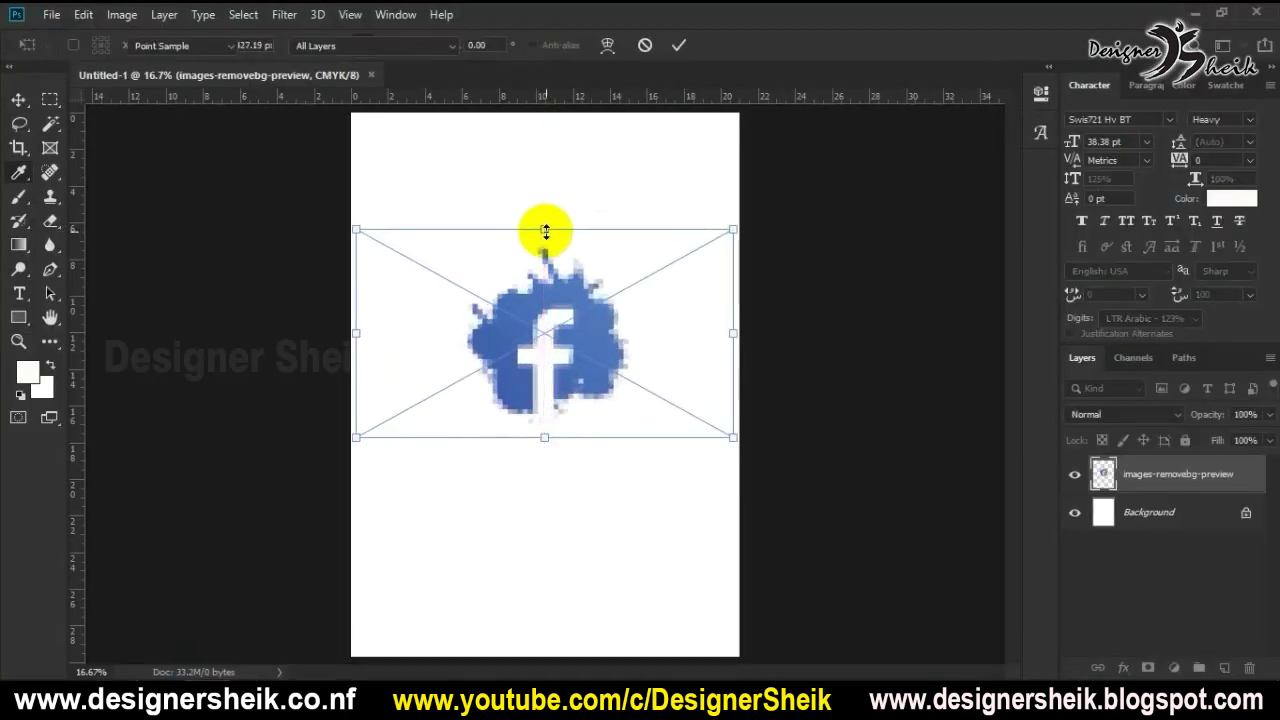
key(Return)
click(1075, 514)
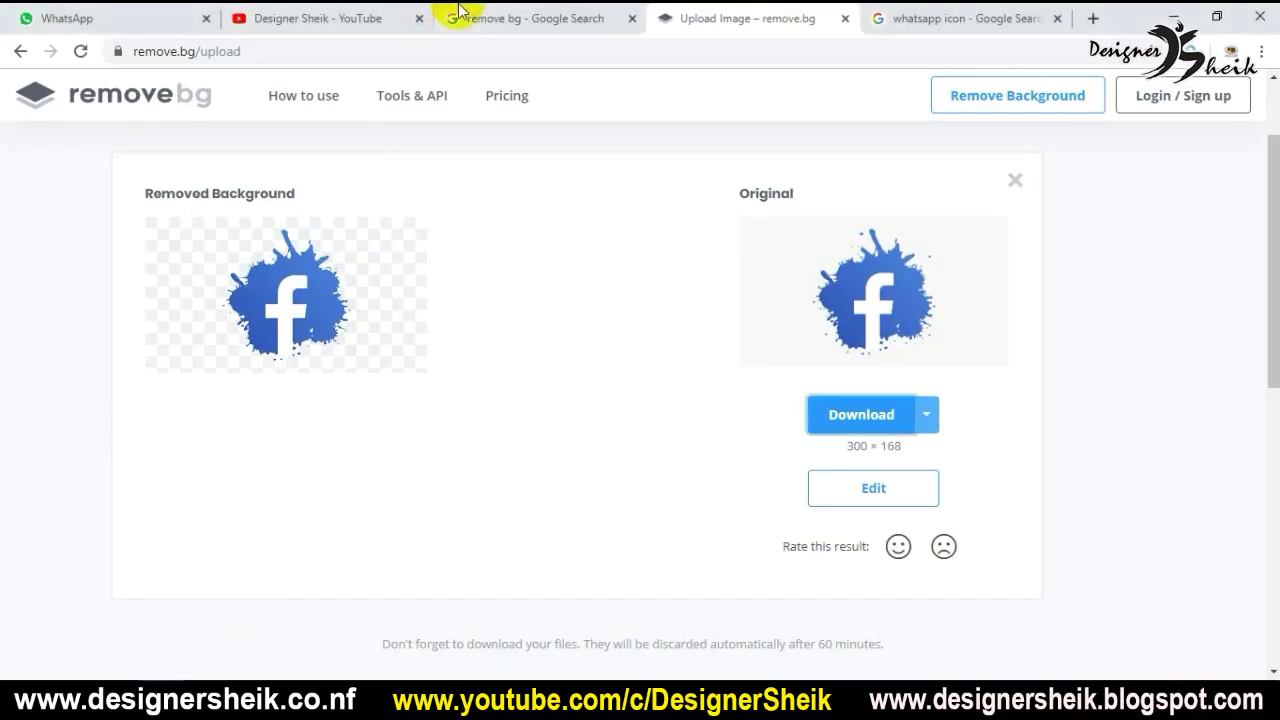
click(513, 14)
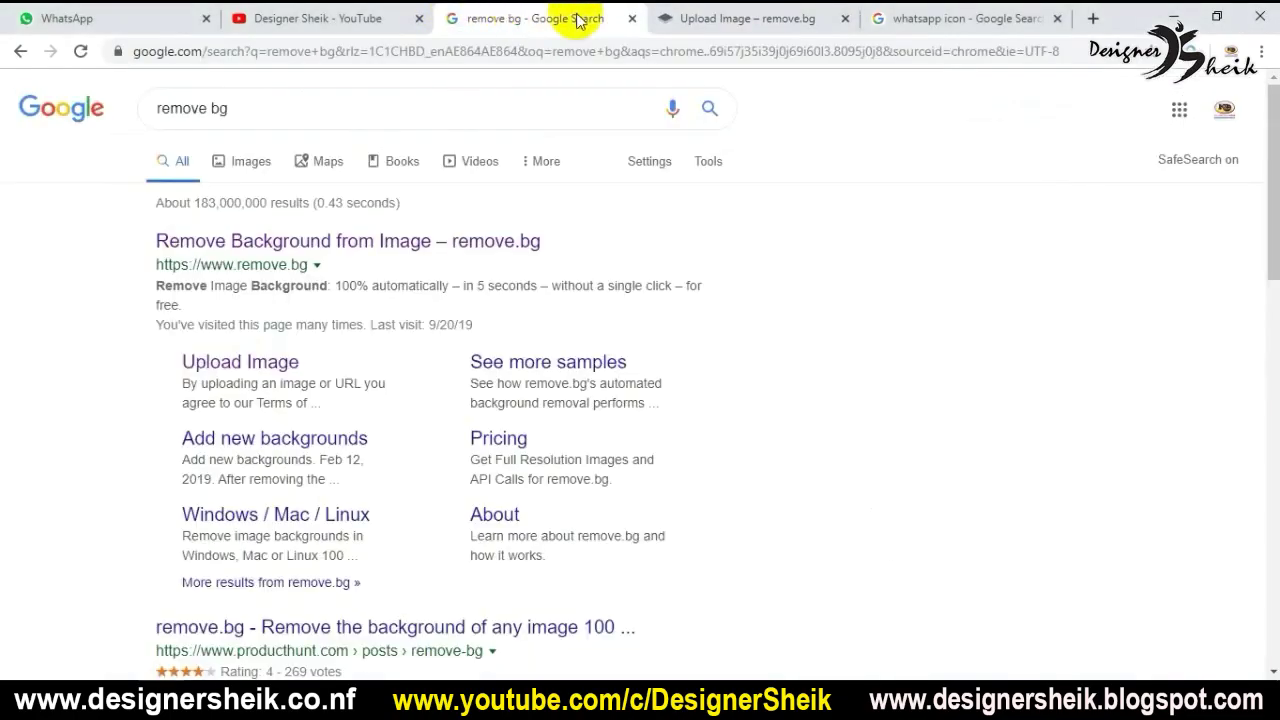
- Return to the whatsapp icon image results and close the enlarged preview
click(730, 16)
click(955, 18)
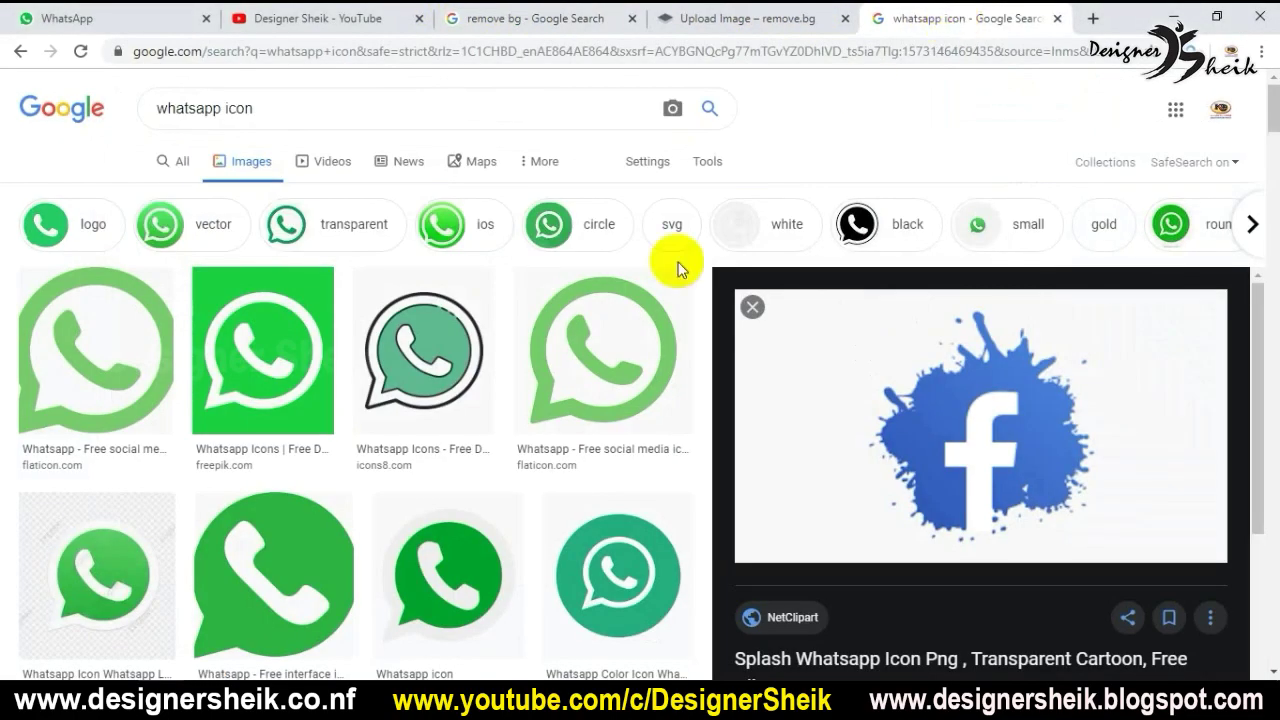
scroll(443, 471, down, 15)
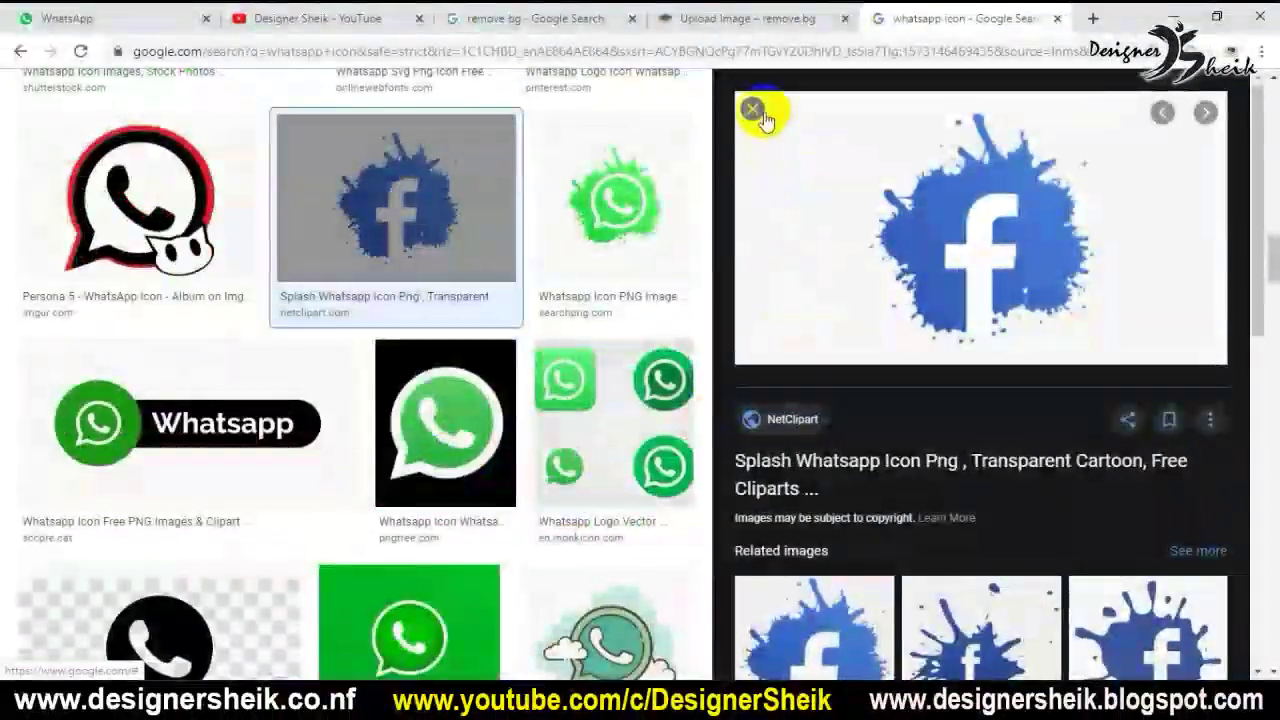
click(754, 110)
scroll(651, 397, down, 10)
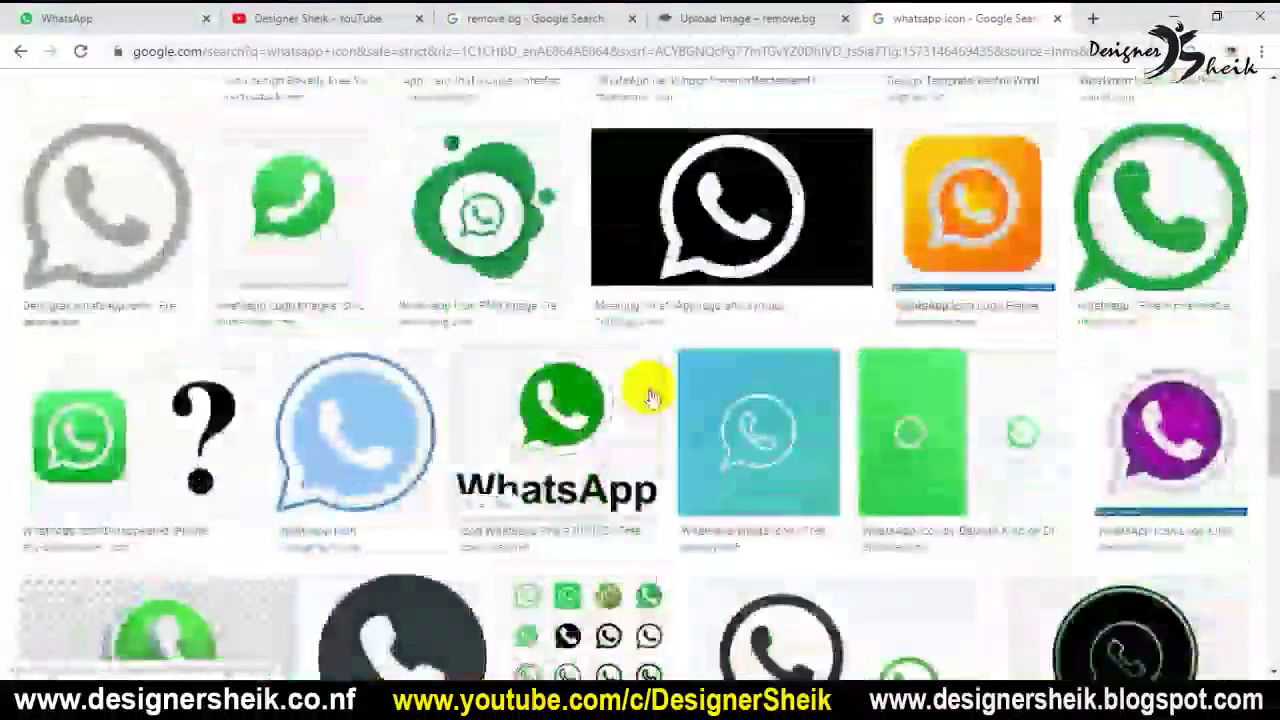
scroll(651, 397, down, 4)
scroll(1071, 423, up, 4)
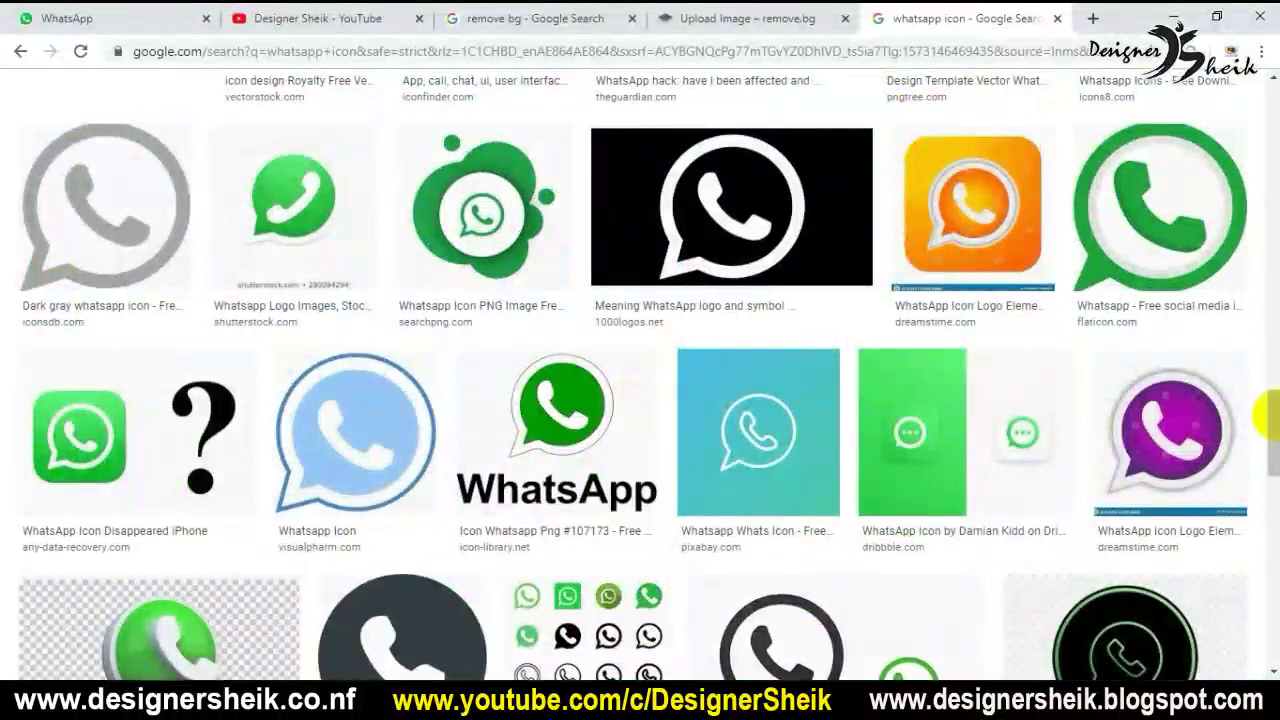
scroll(1272, 405, up, 15)
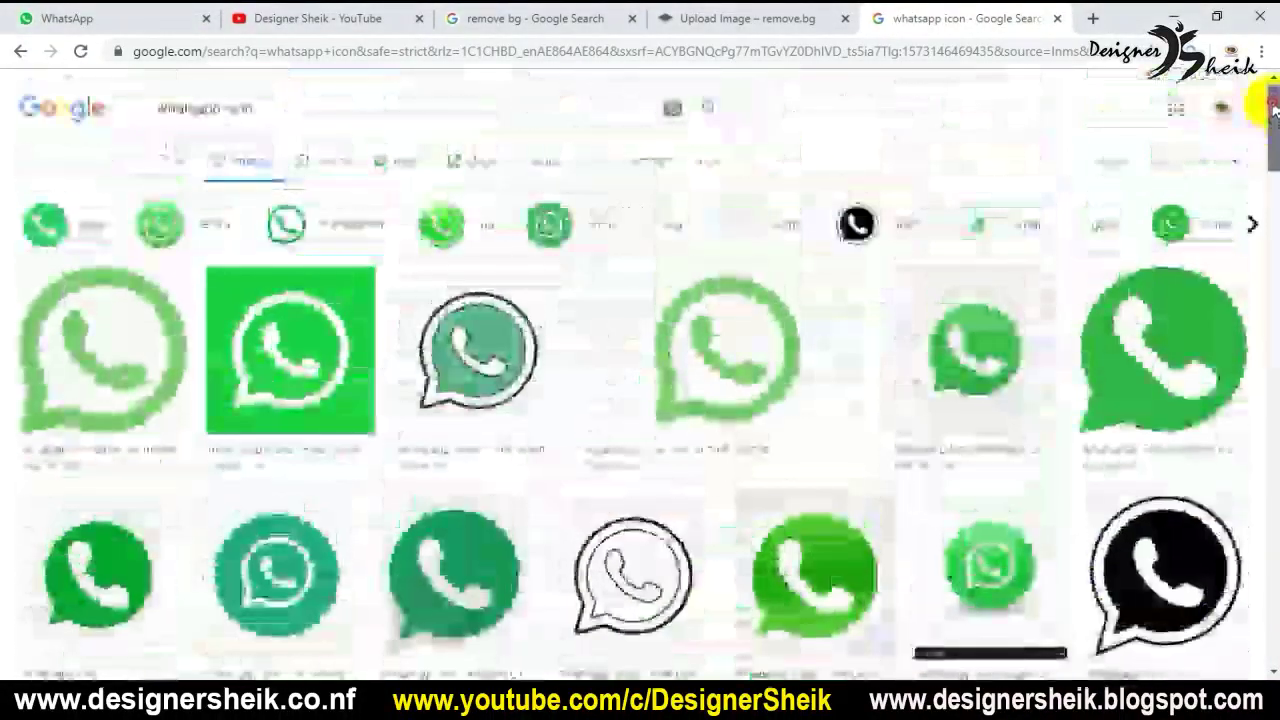
- Replace the search text with 'flower' and run the image search
drag(260, 104, 107, 113)
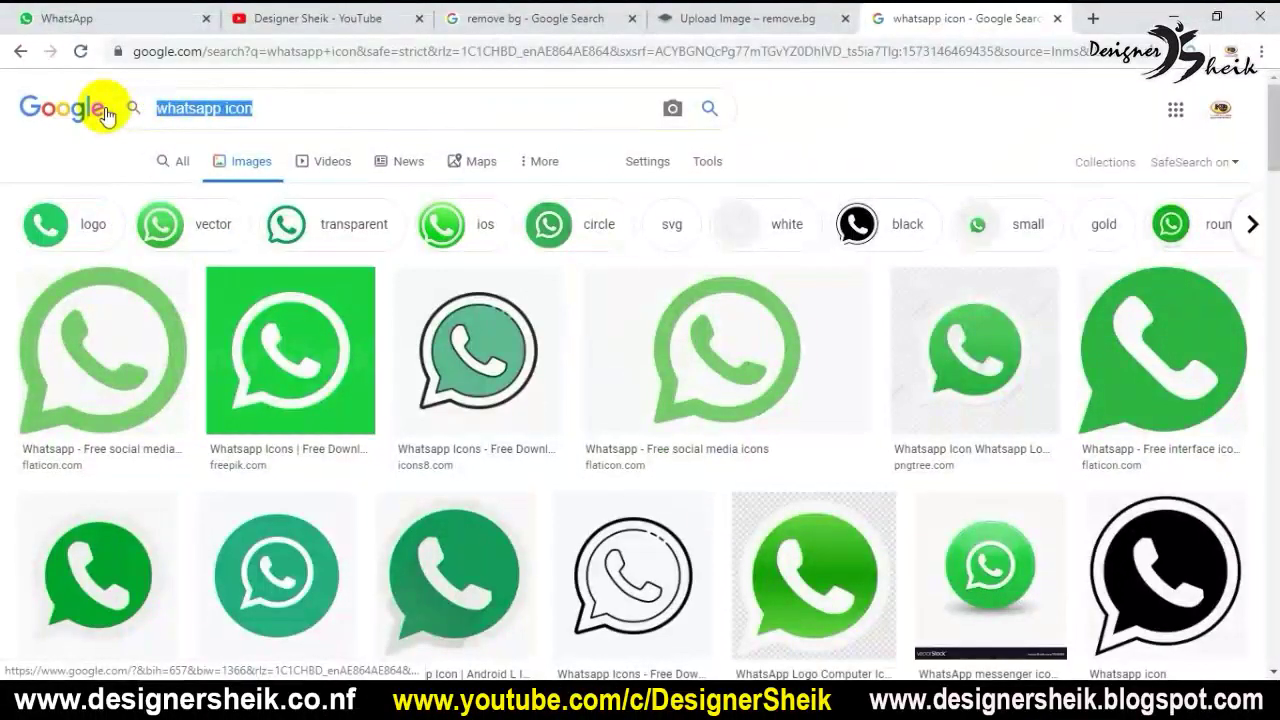
text(fl)
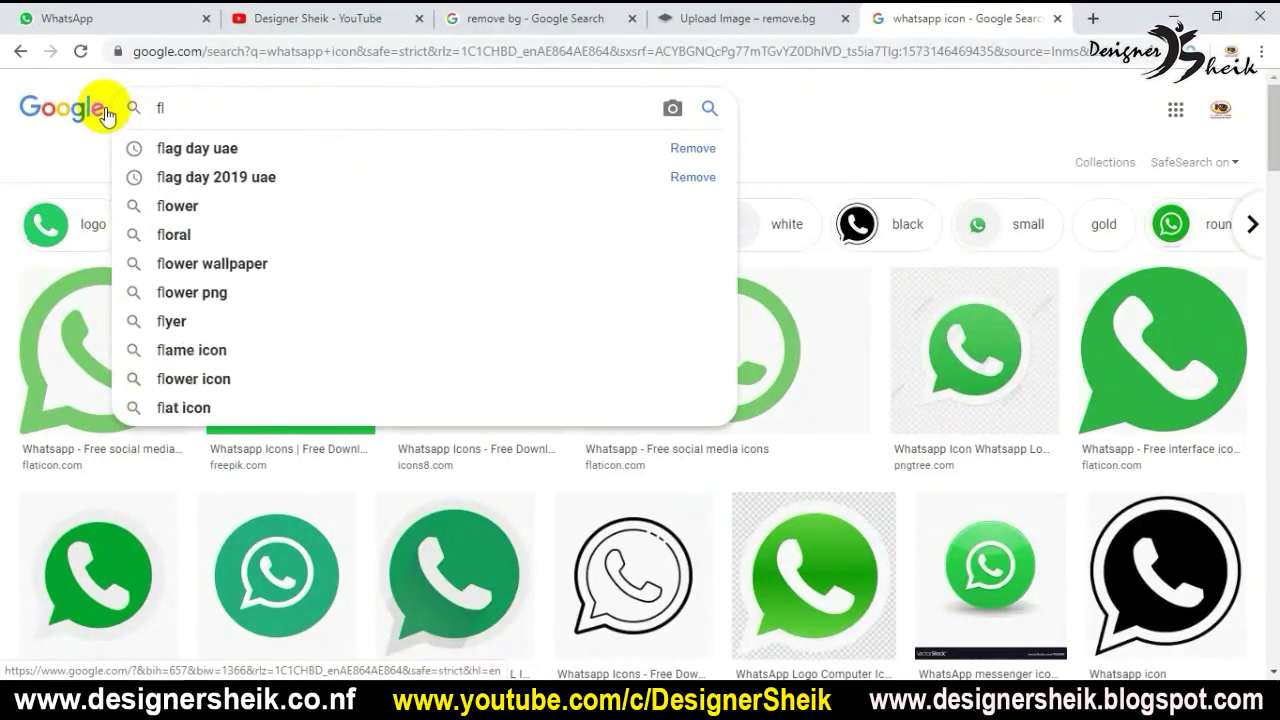
text(ower)
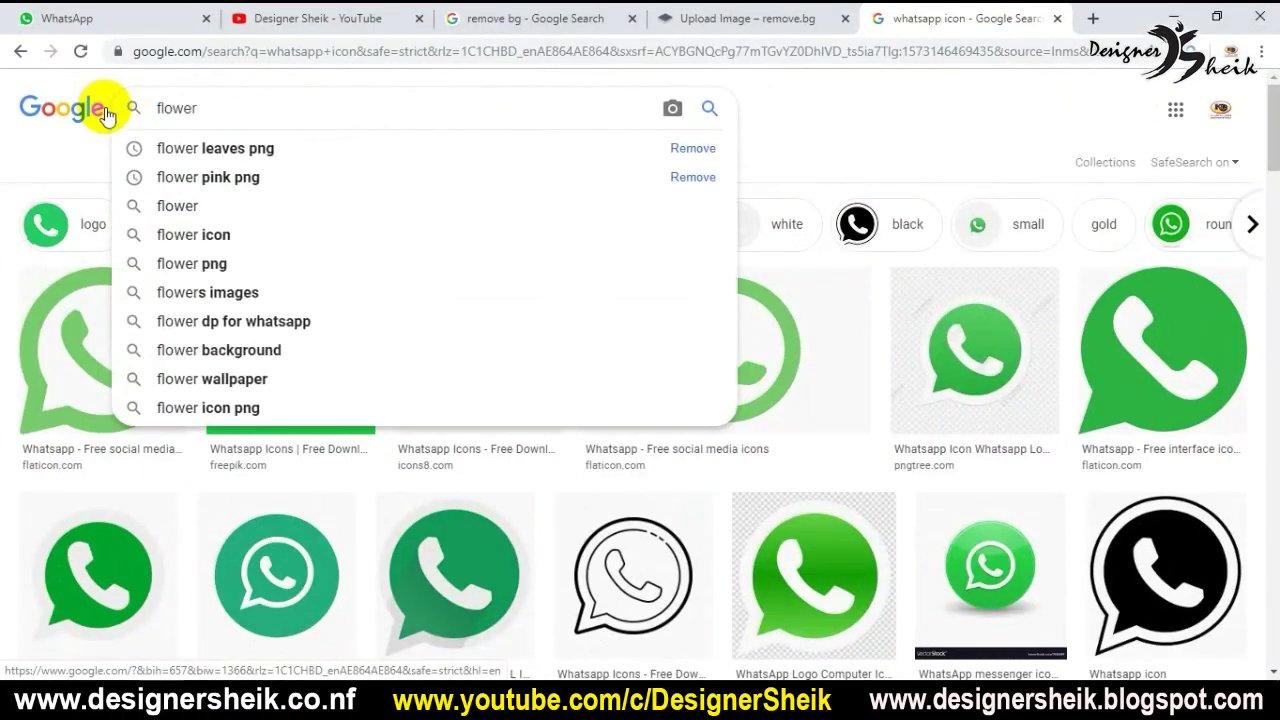
key(Return)
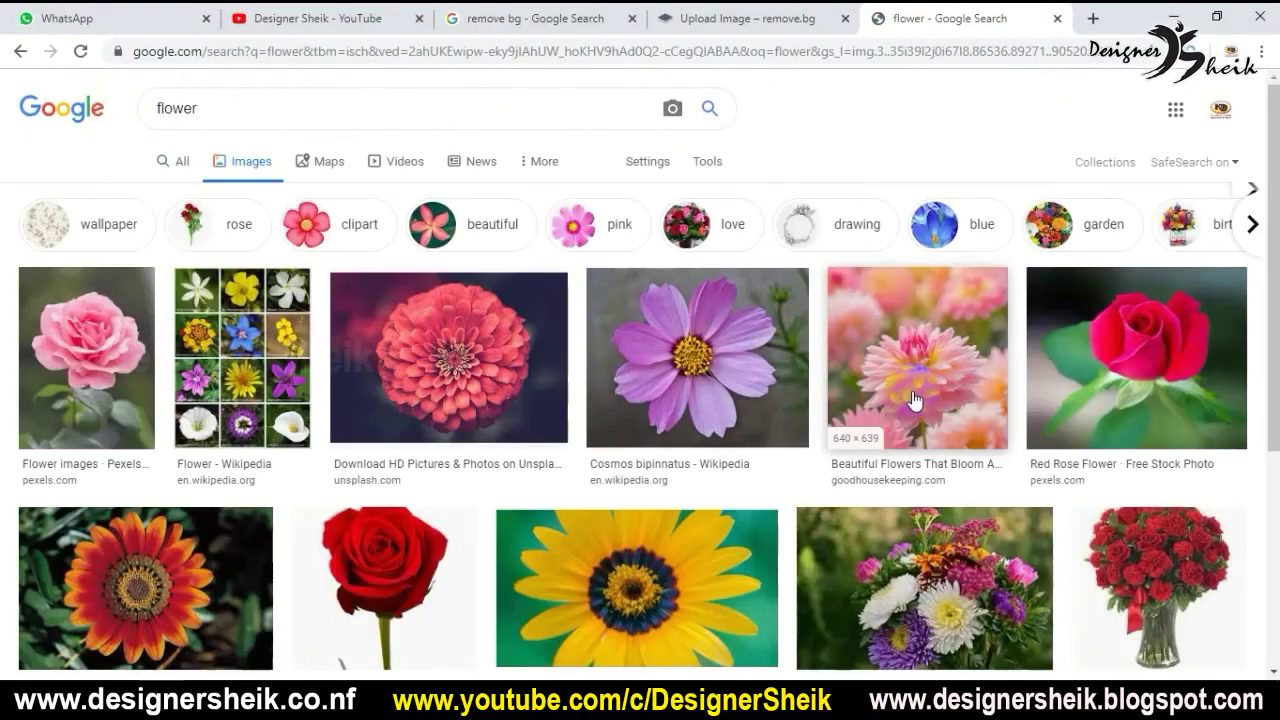
scroll(913, 399, down, 2)
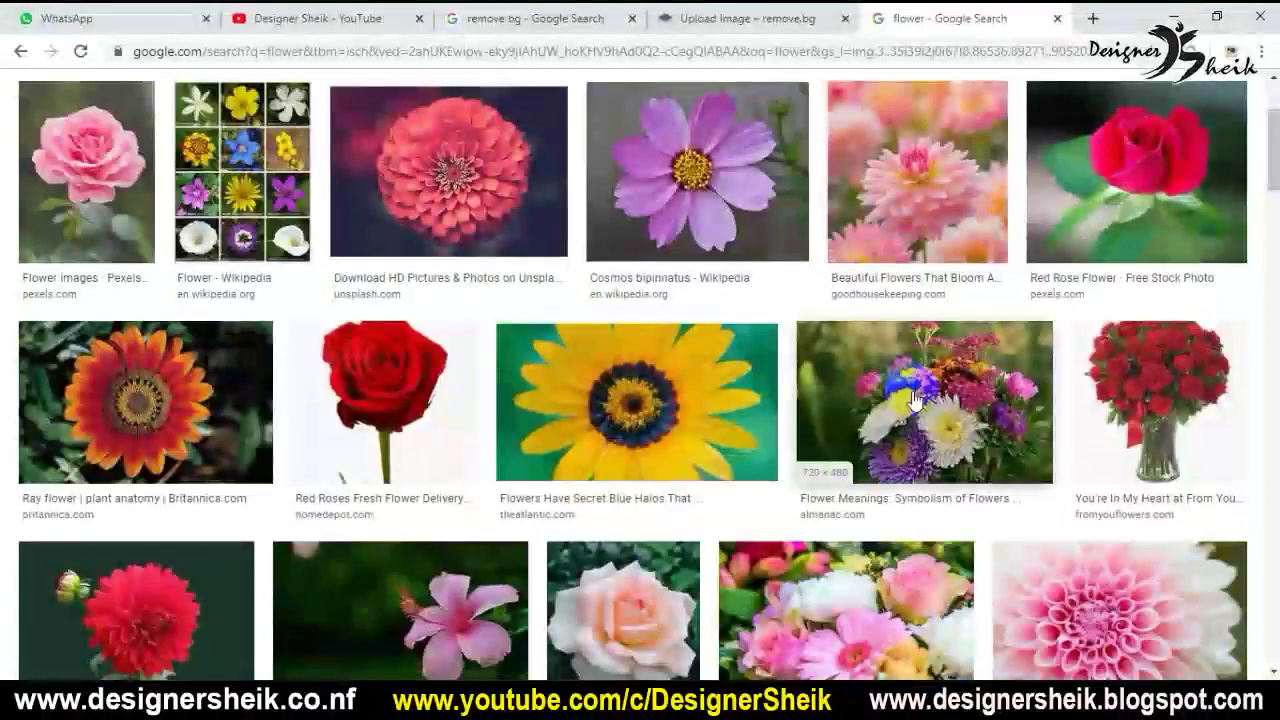
scroll(710, 455, down, 1)
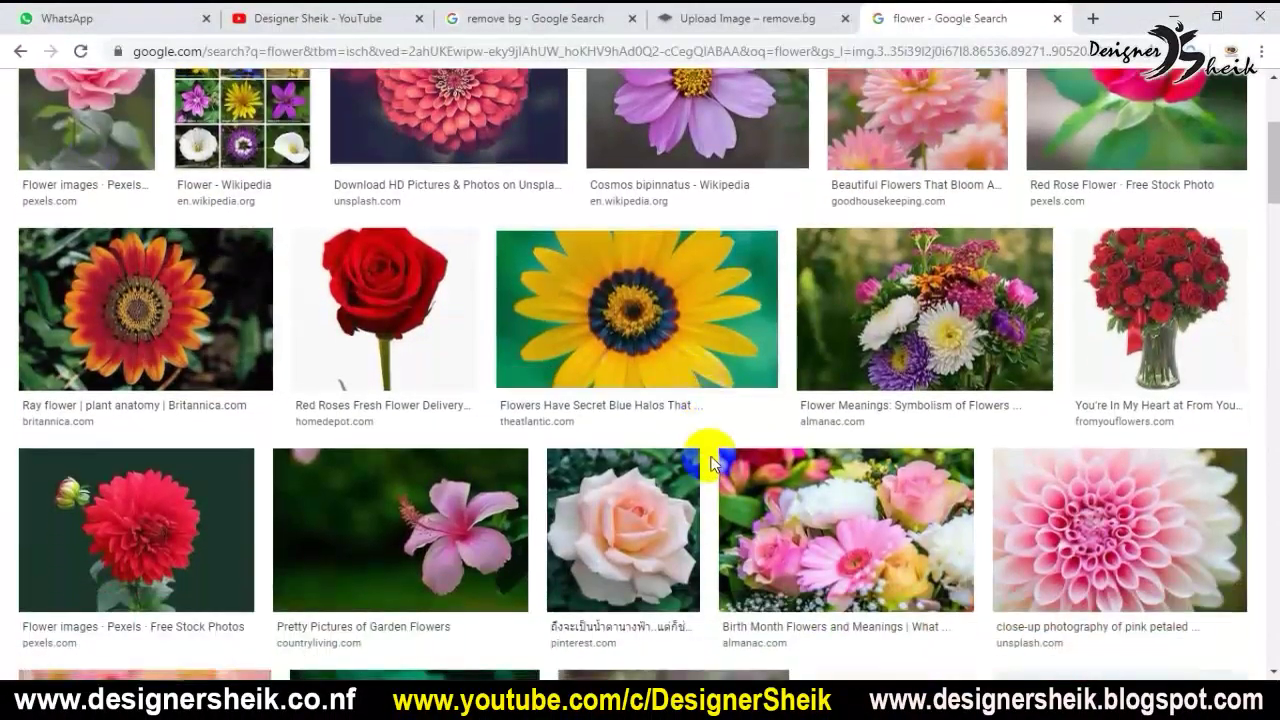
scroll(60, 340, up, 3)
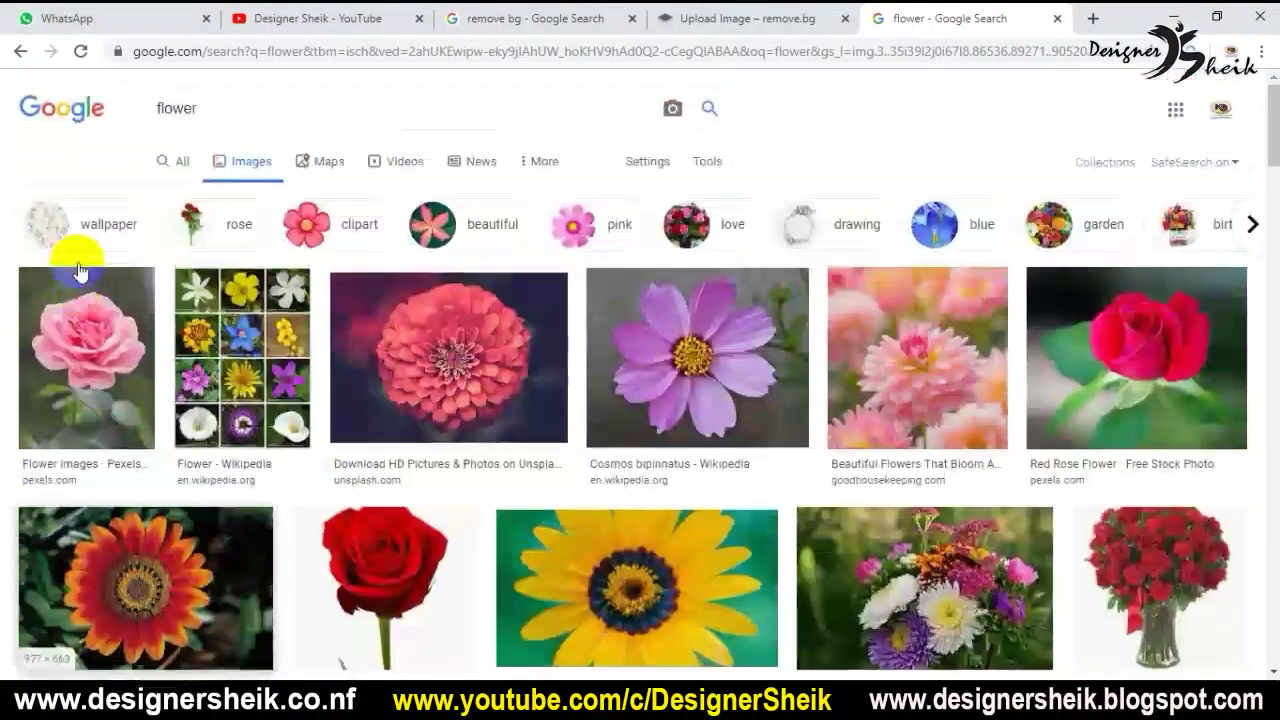
- Preview the orange flower, then load the related Flower jtca001 image from Wikimedia Commons
click(148, 553)
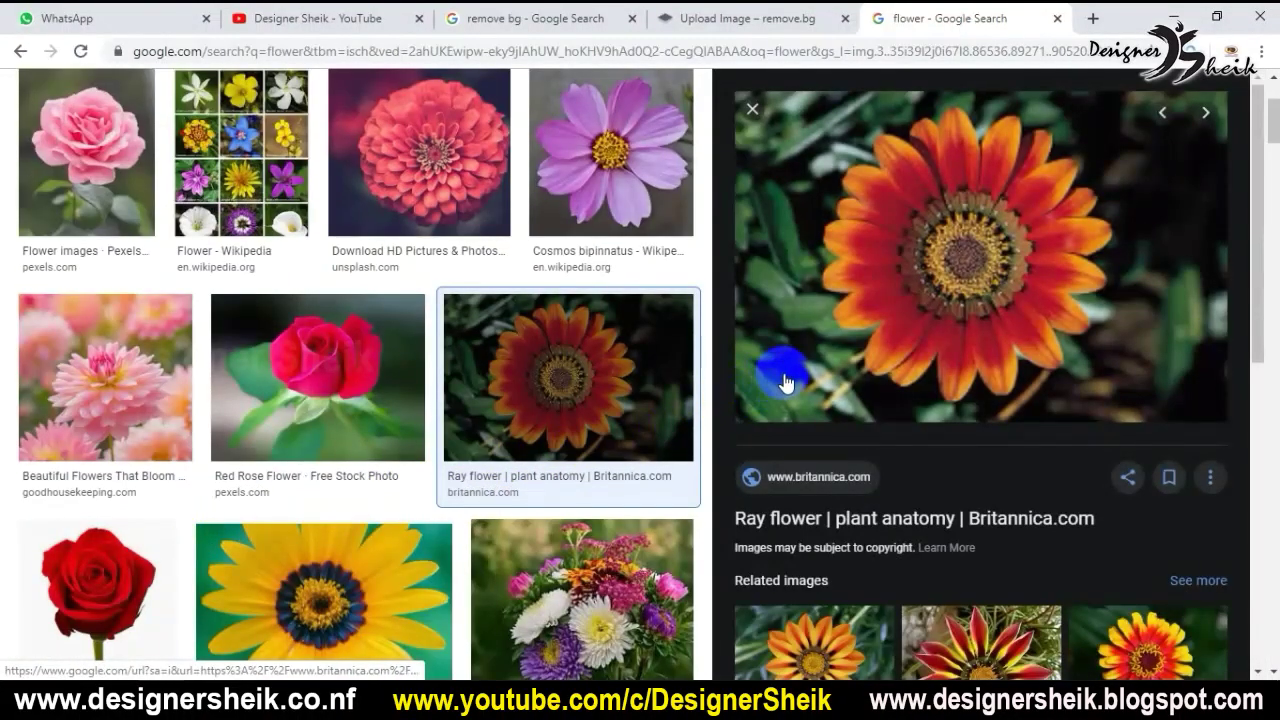
scroll(785, 382, down, 3)
click(812, 418)
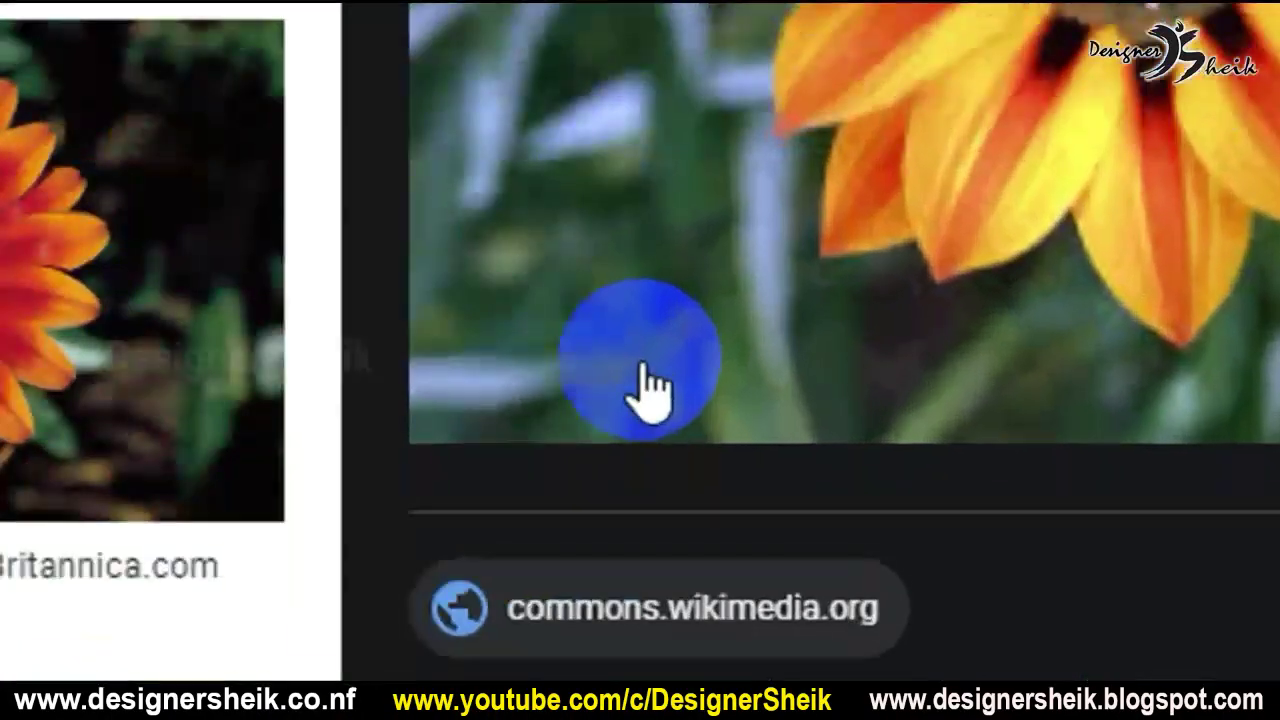
click(648, 388)
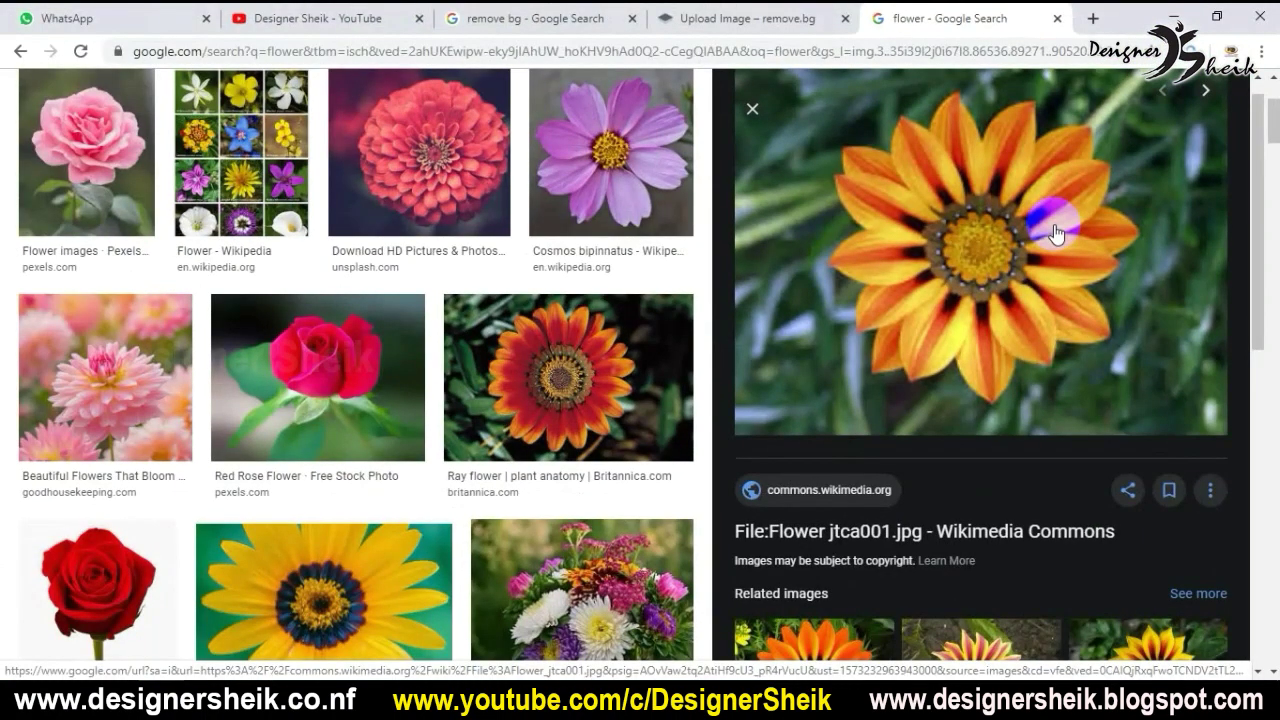
click(1055, 233)
scroll(931, 335, up, 1)
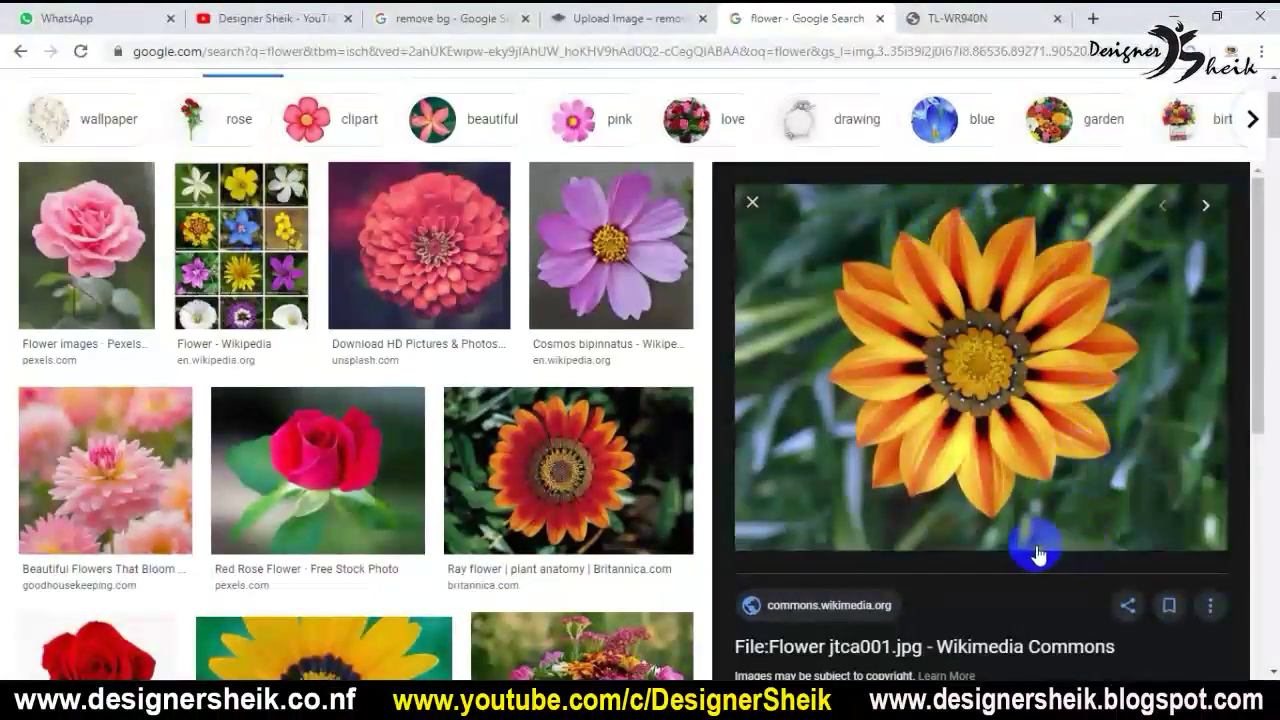
- Drop the Flower jtca001 image onto remove.bg and download the 577 × 433 transparent cutout
drag(1005, 347, 624, 289)
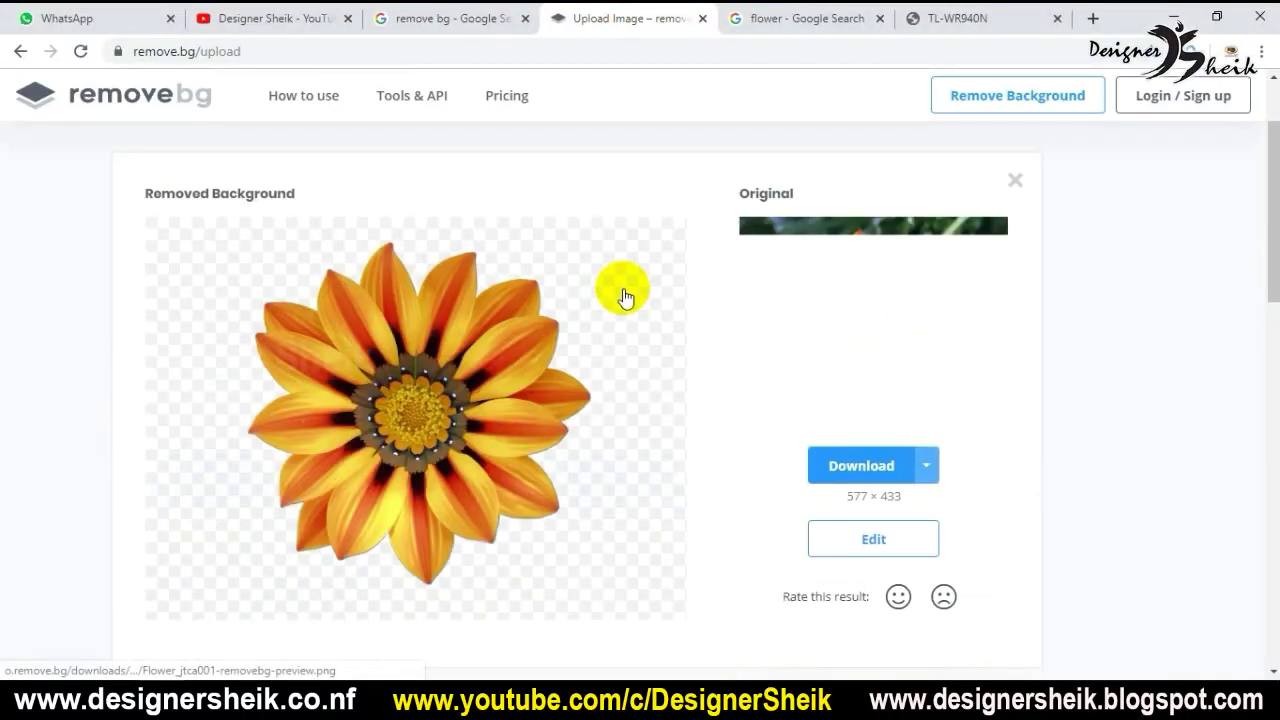
drag(510, 345, 397, 308)
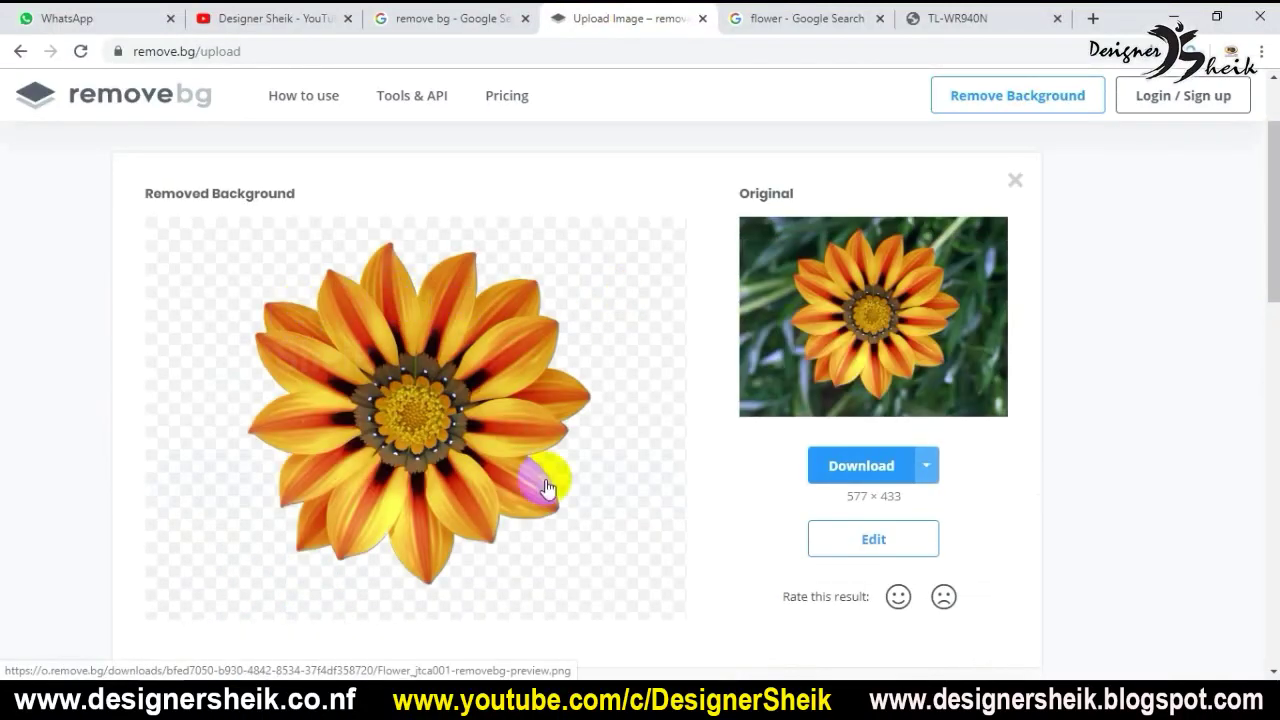
scroll(530, 305, down, 1)
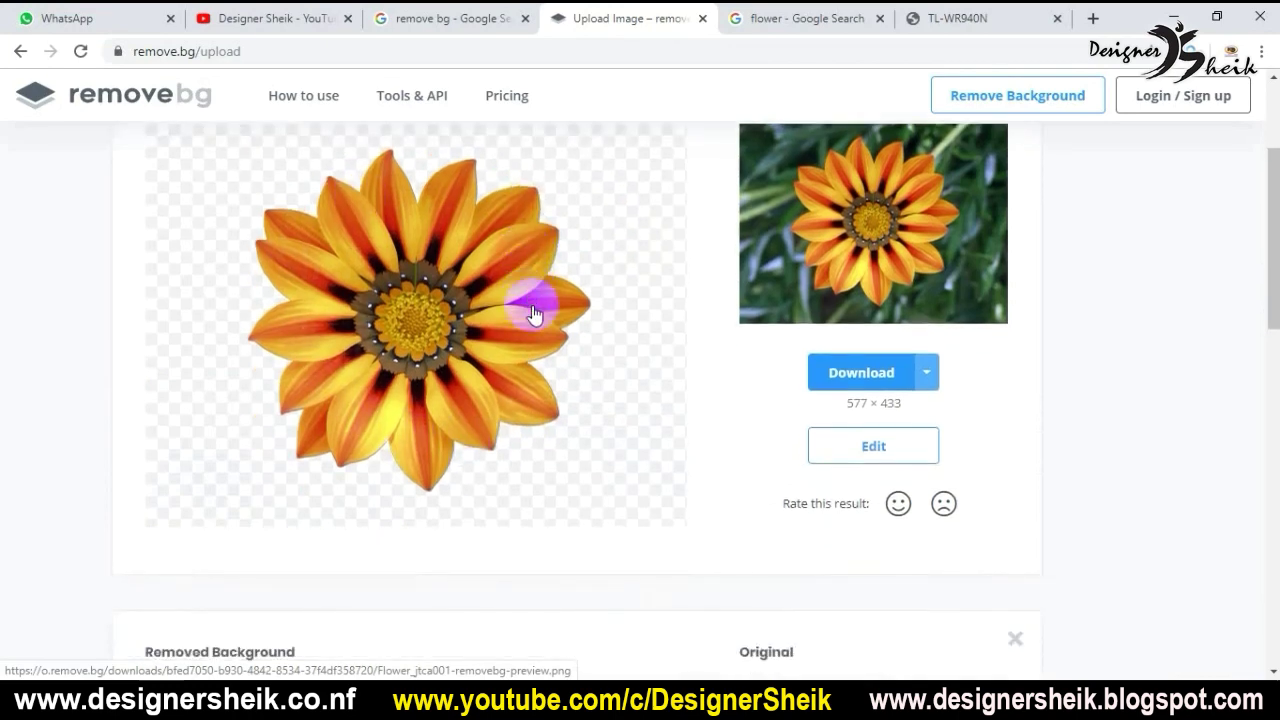
scroll(535, 320, up, 1)
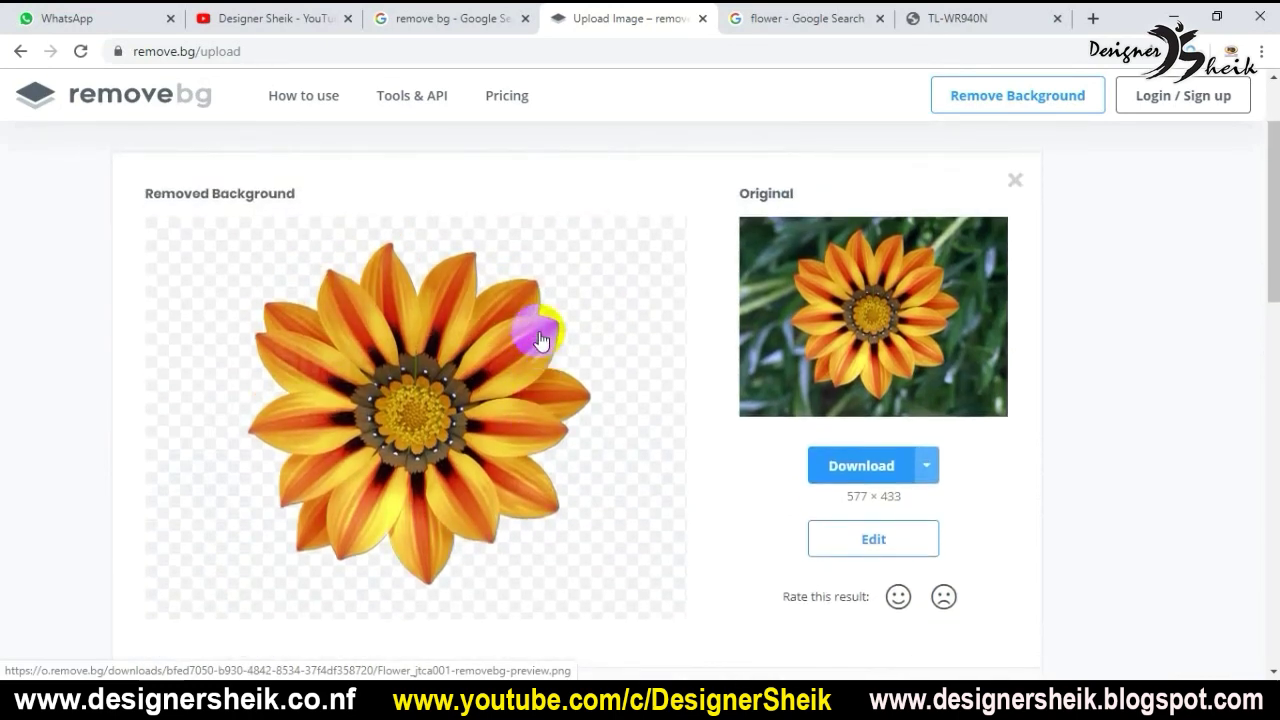
scroll(540, 340, down, 1)
click(877, 381)
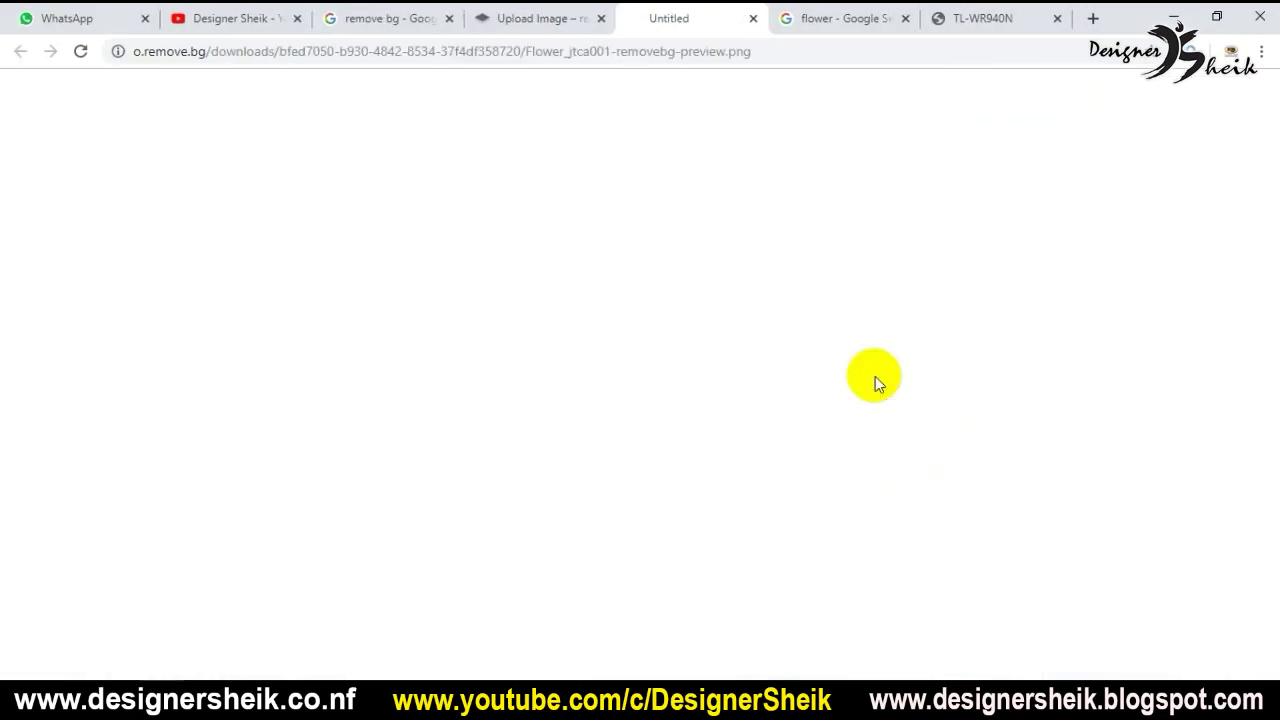
click(1046, 650)
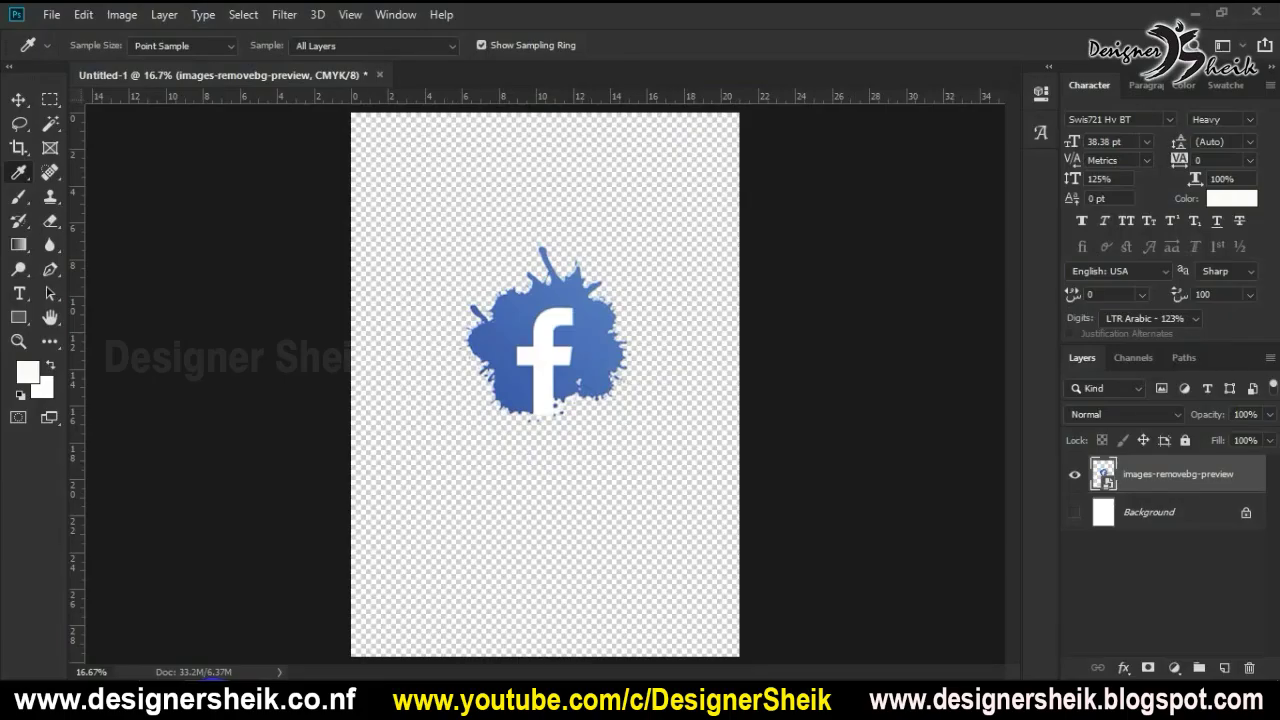
- Place the flower PNG below the Facebook splash at about 159%, then toggle its layer visibility
drag(571, 214, 570, 220)
drag(541, 447, 548, 556)
key(Return)
key(i)
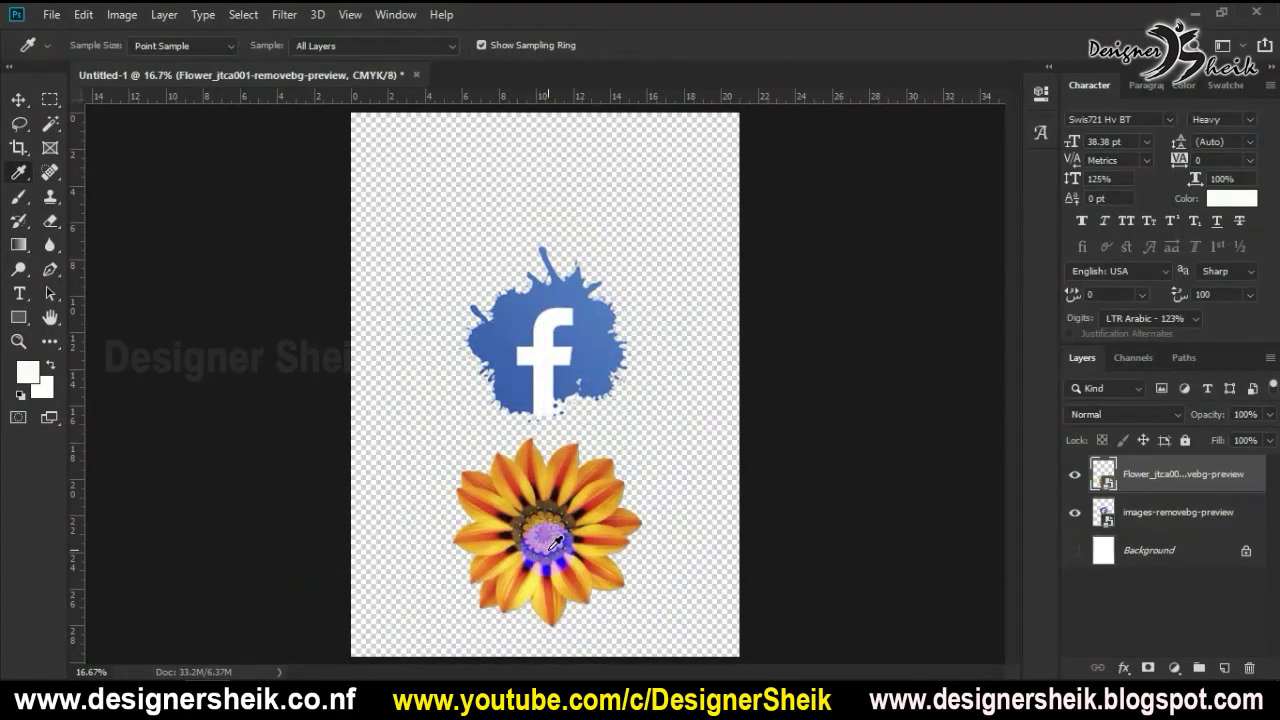
click(484, 256)
click(1076, 476)
click(1076, 476)
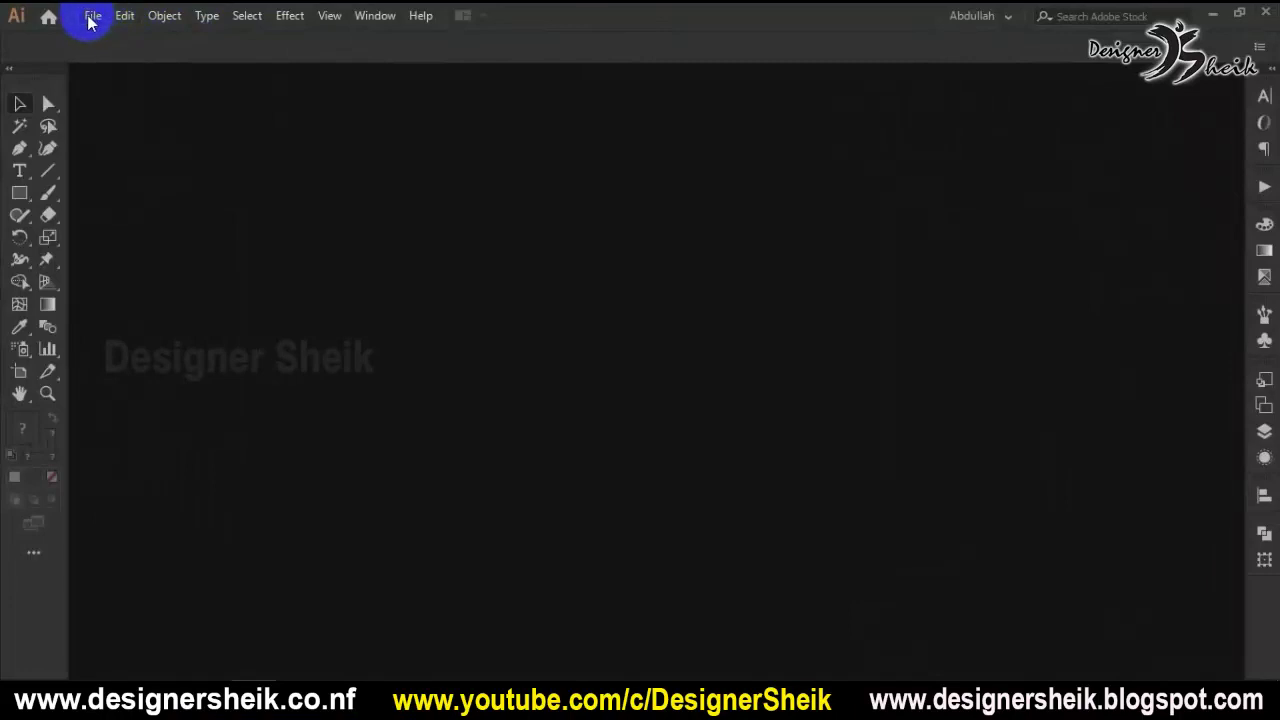
- Create a new Illustrator document and place the flower PNG, cropped to its edges
click(92, 16)
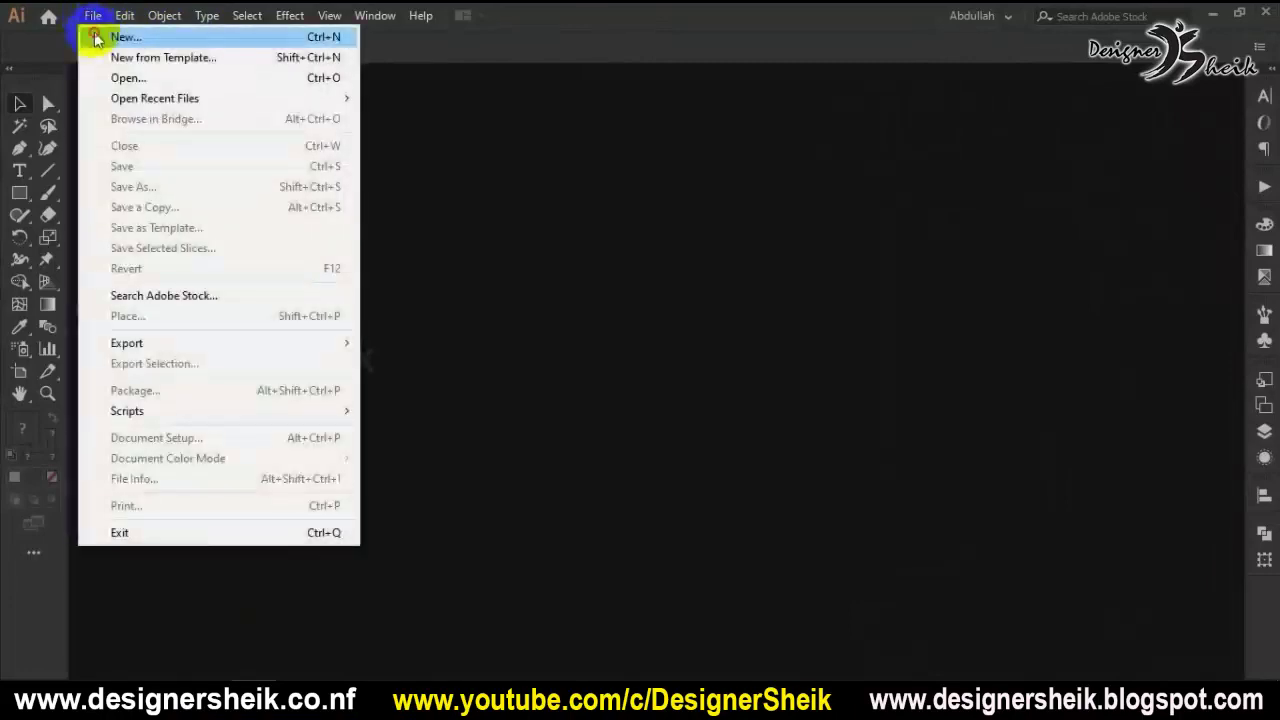
click(106, 34)
click(747, 582)
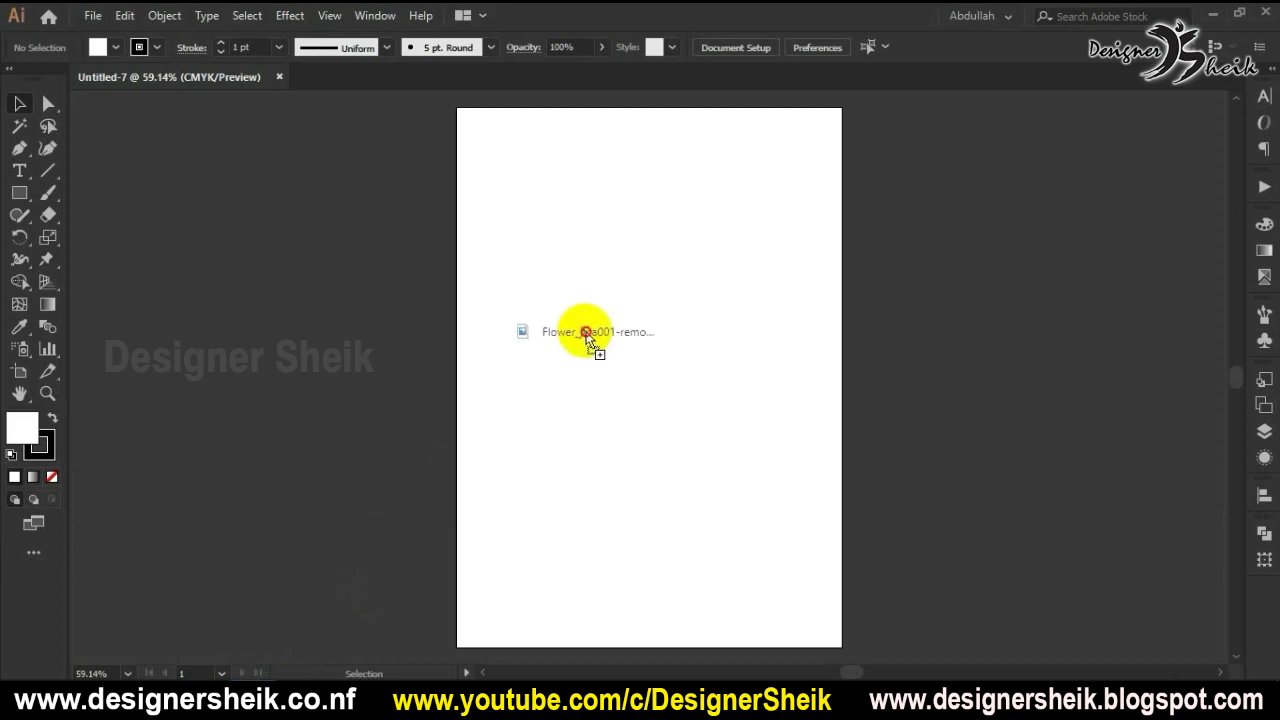
drag(586, 334, 594, 325)
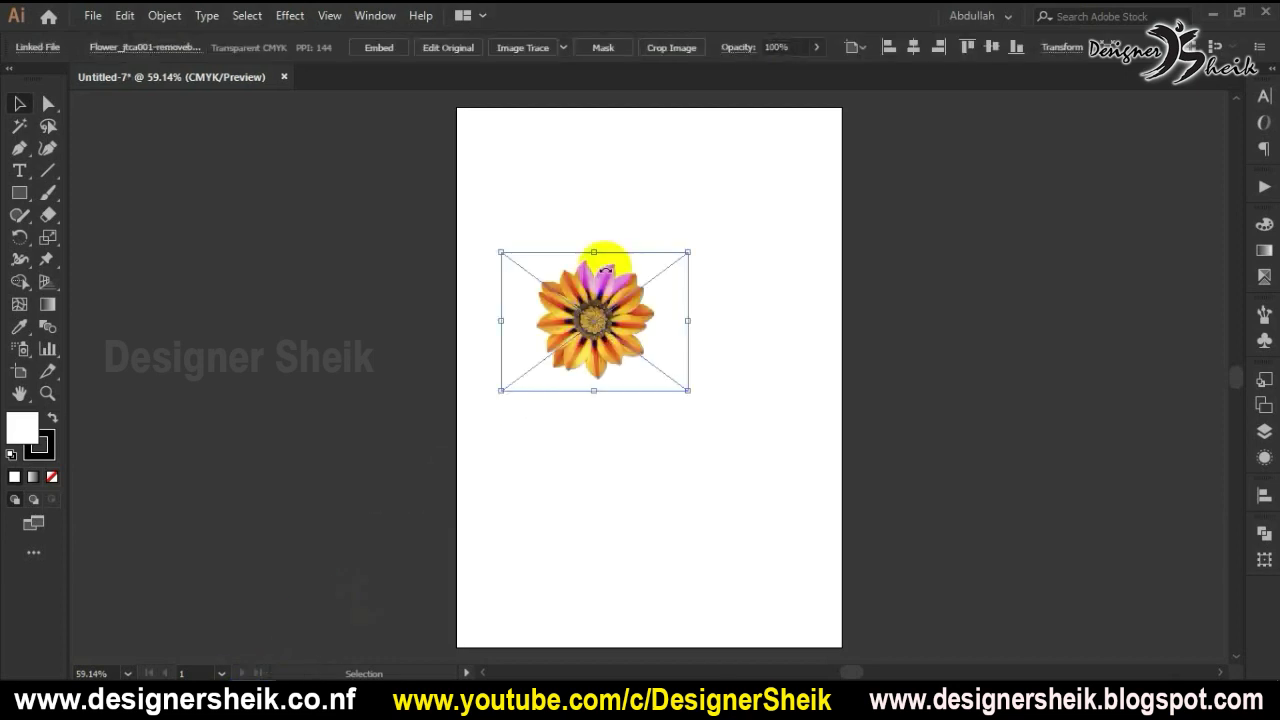
click(648, 50)
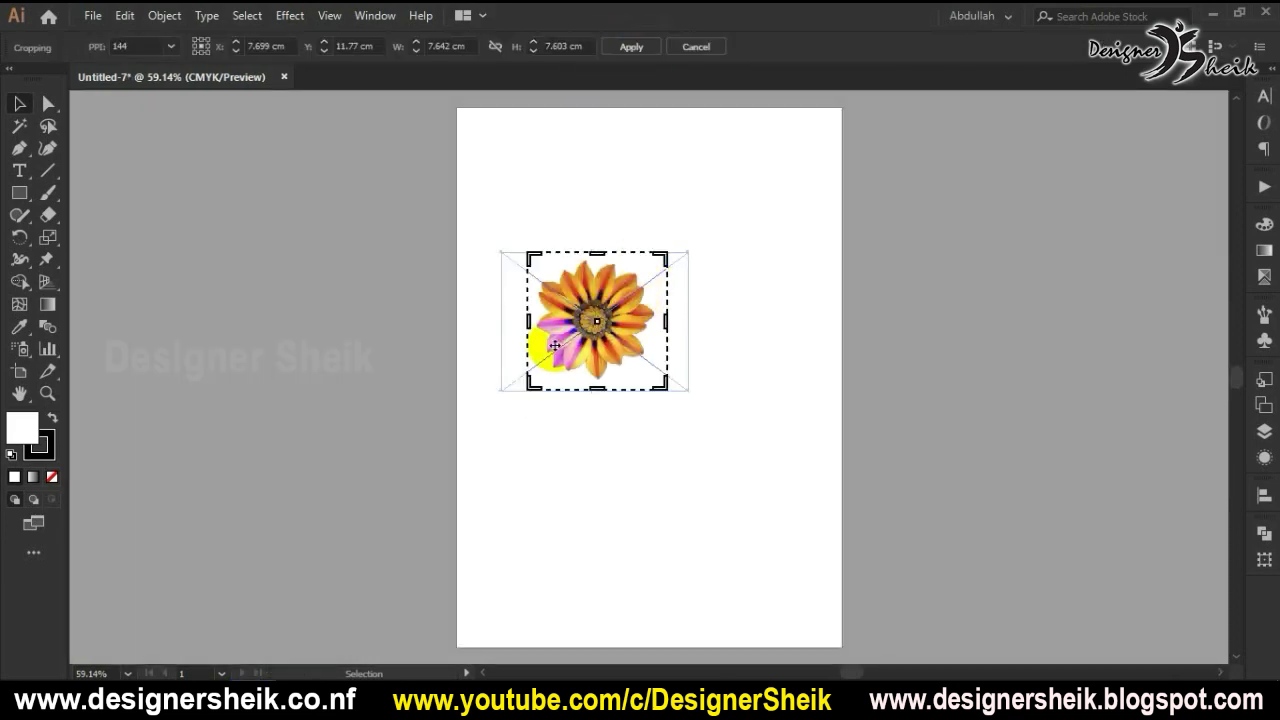
key(Return)
- Move the cropped flower to the artboard's top-left corner and check it at 100% view
drag(601, 325, 549, 194)
click(657, 300)
click(586, 200)
key(ctrl+1)
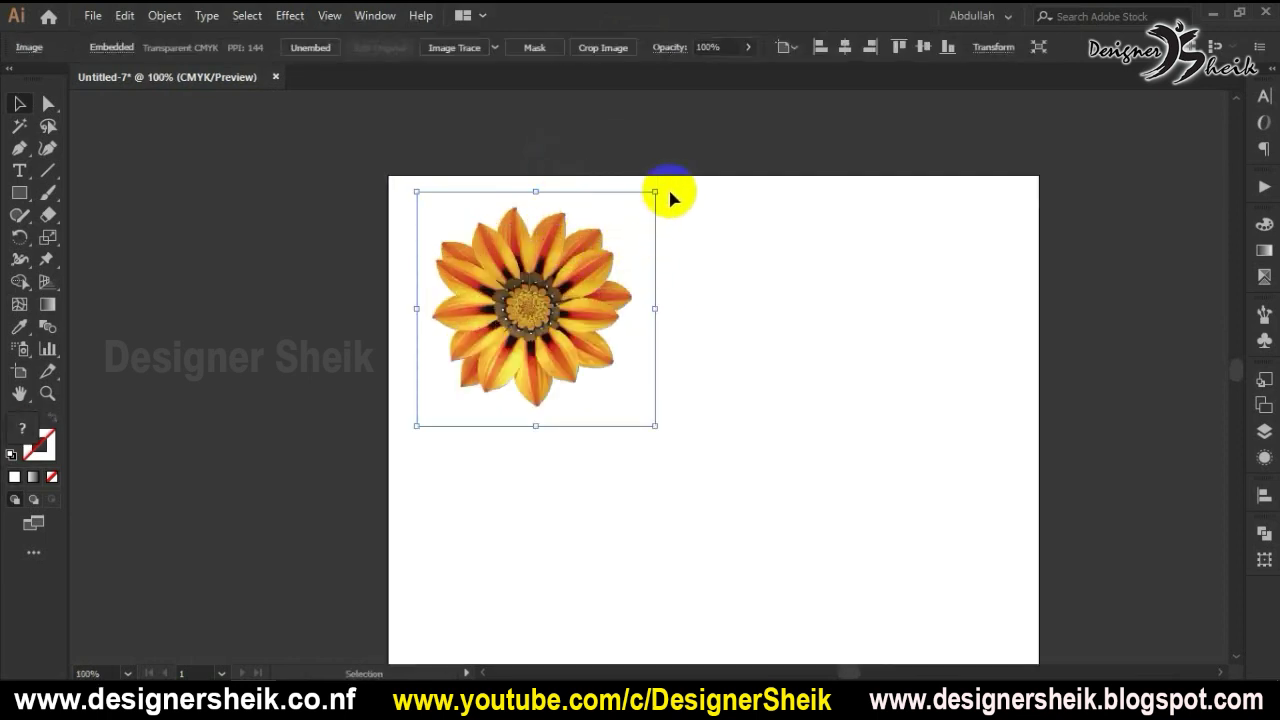
click(705, 280)
scroll(697, 300, down, 2)
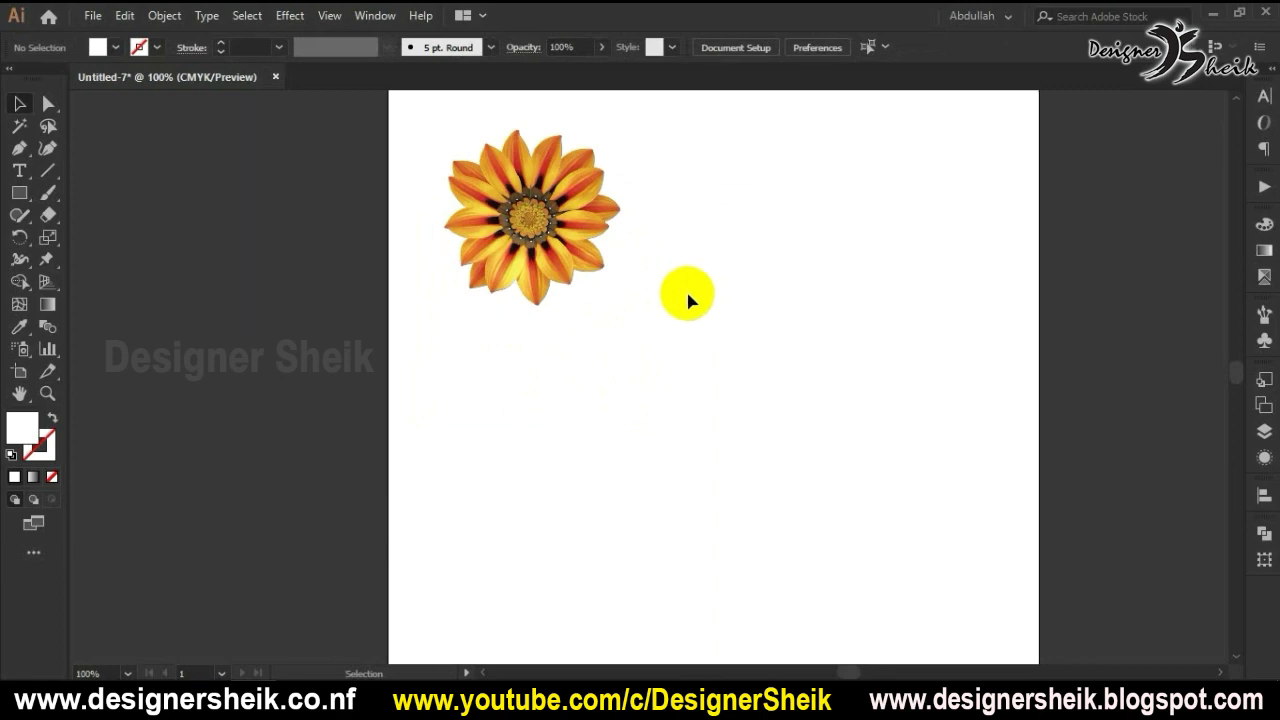
click(580, 188)
- Return to the remove.bg upload page in Chrome
click(195, 705)
click(466, 18)
click(607, 22)
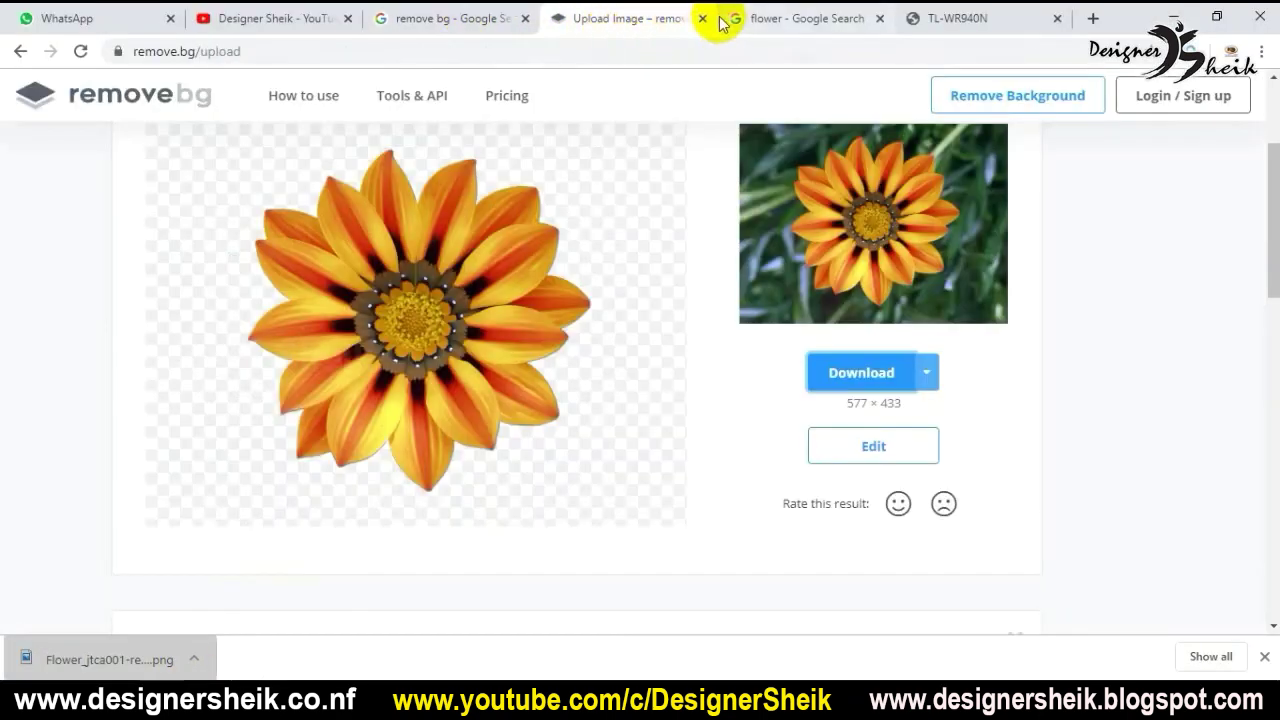
- Replace the flower query with a Google Images search for 'vector'
click(808, 18)
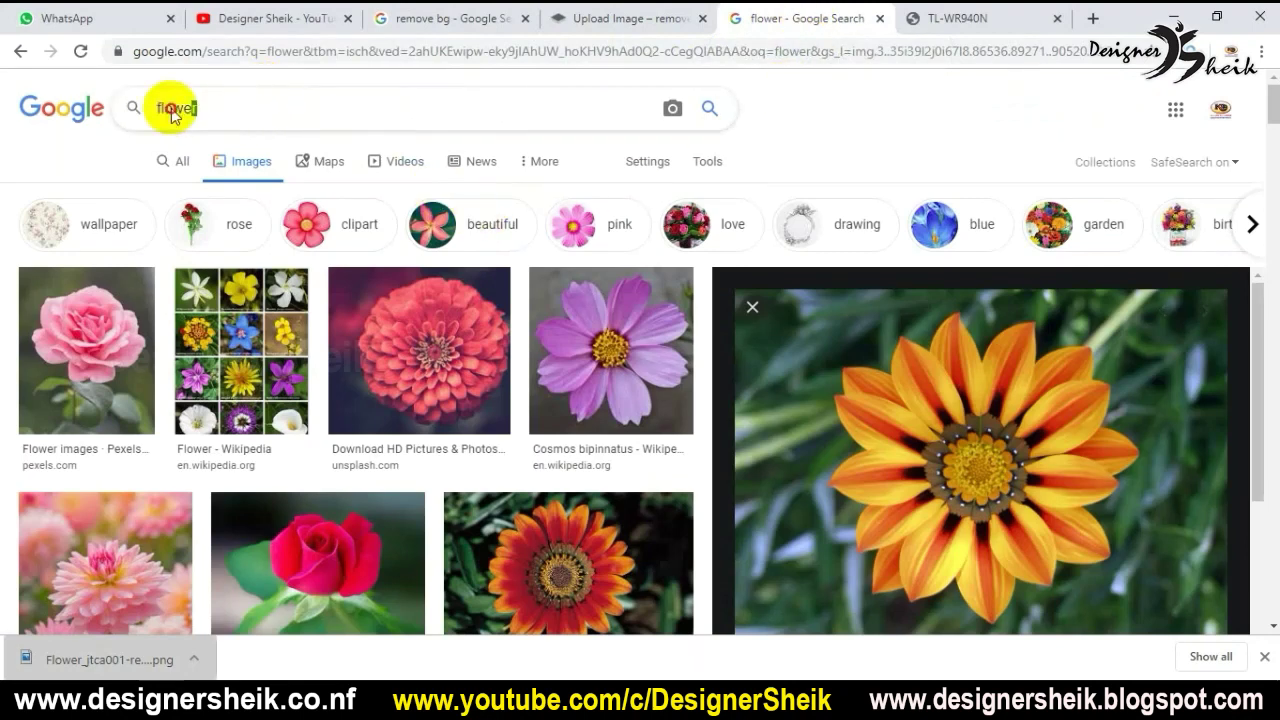
drag(172, 112, 100, 115)
key(BackSpace)
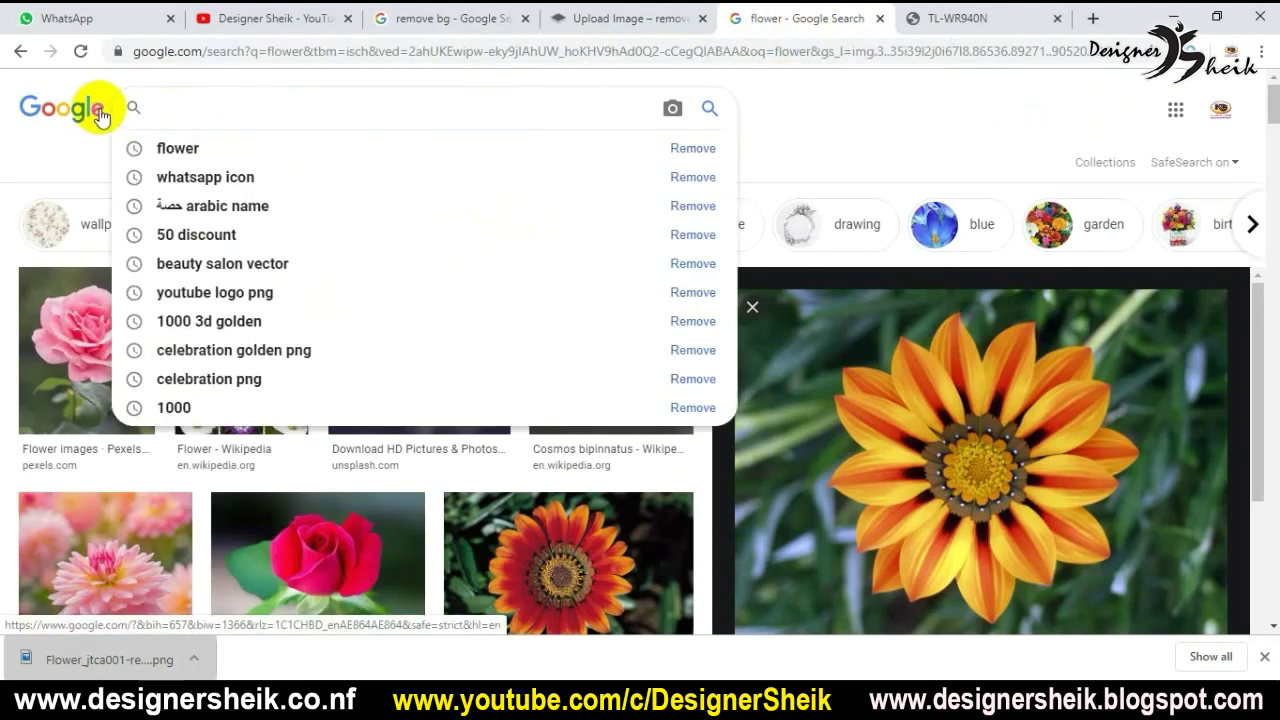
click(94, 160)
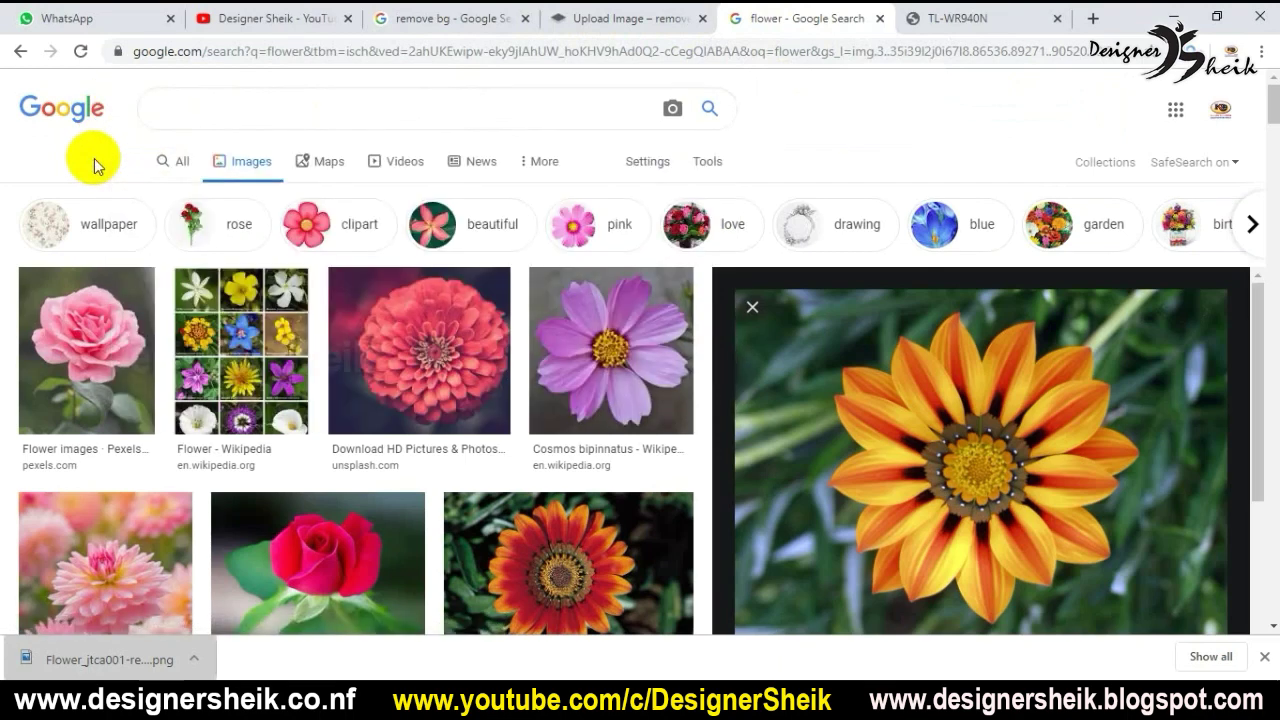
click(170, 114)
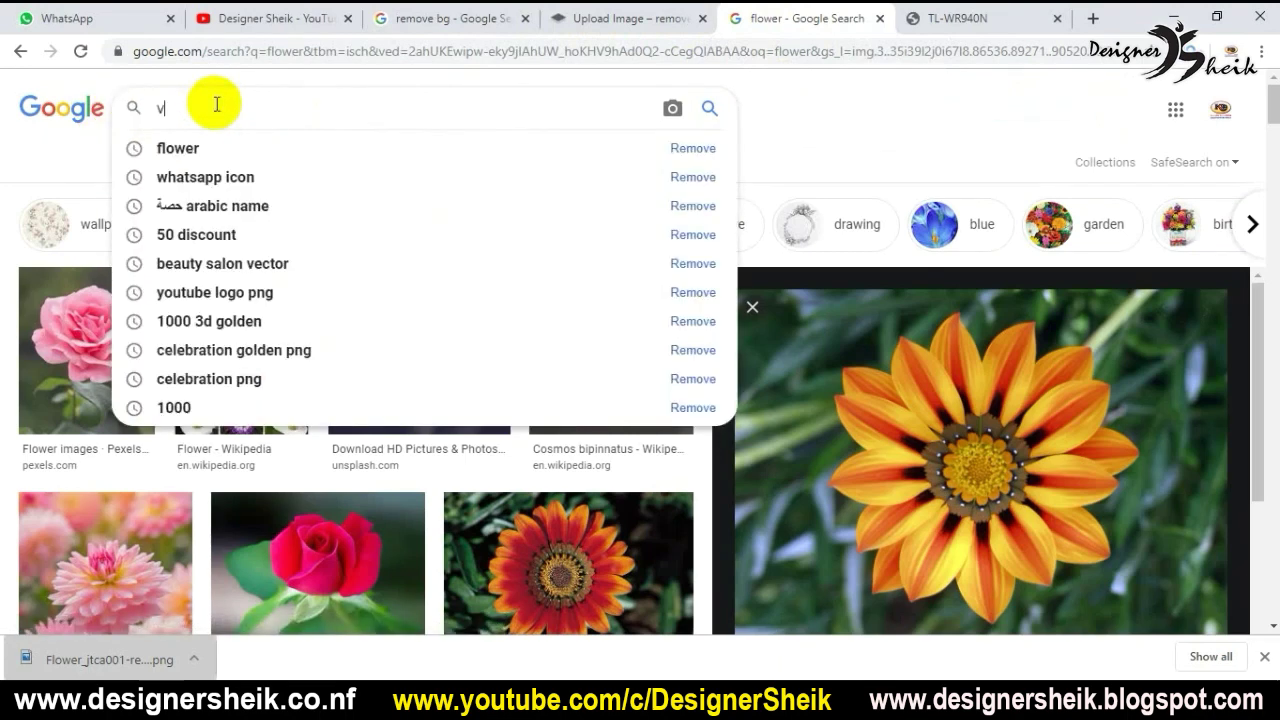
text(vector)
key(Return)
click(81, 51)
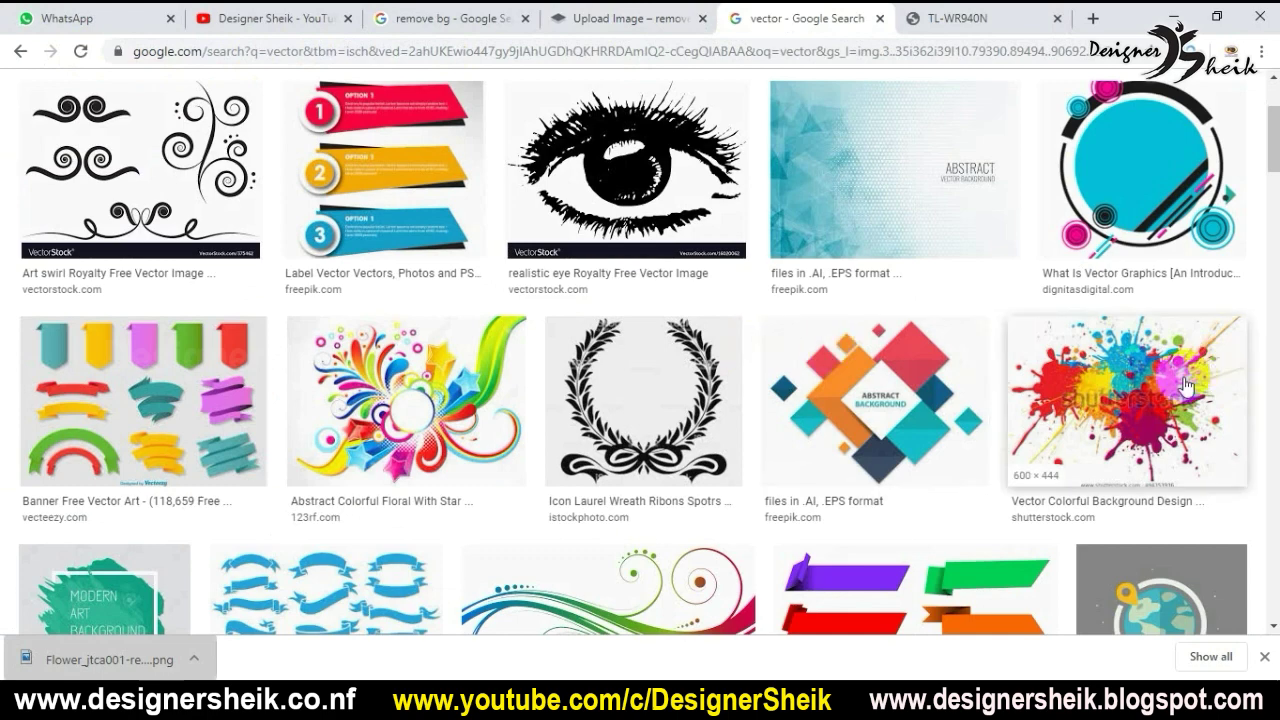
- Preview the radial stock.adobe.com paint-splatter and drag it onto remove.bg for upload
click(1186, 385)
scroll(851, 400, down, 1)
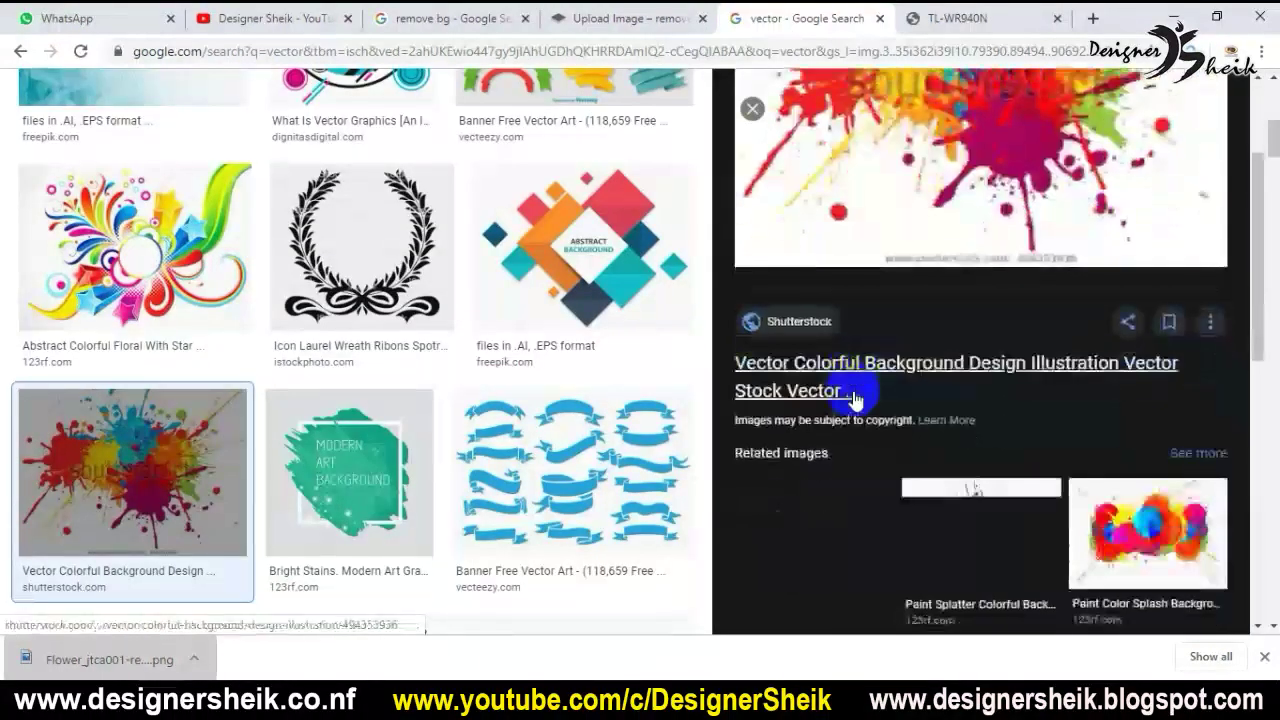
scroll(851, 400, down, 1)
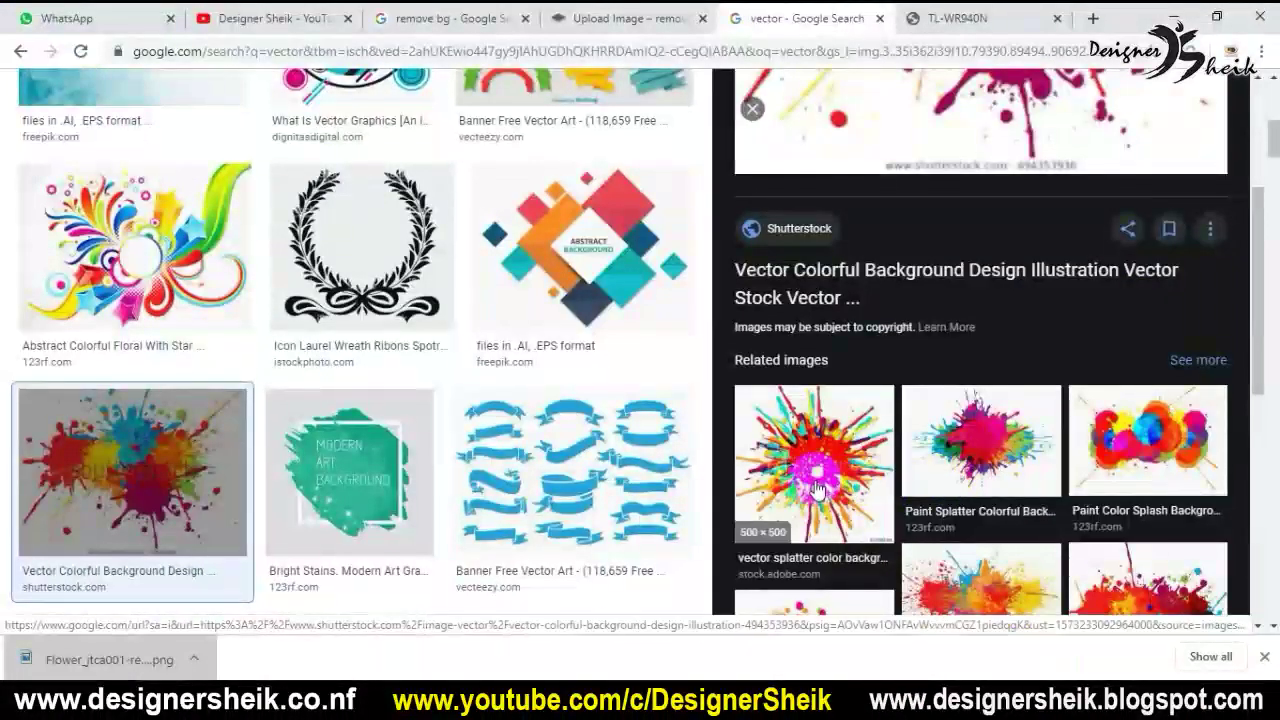
click(816, 488)
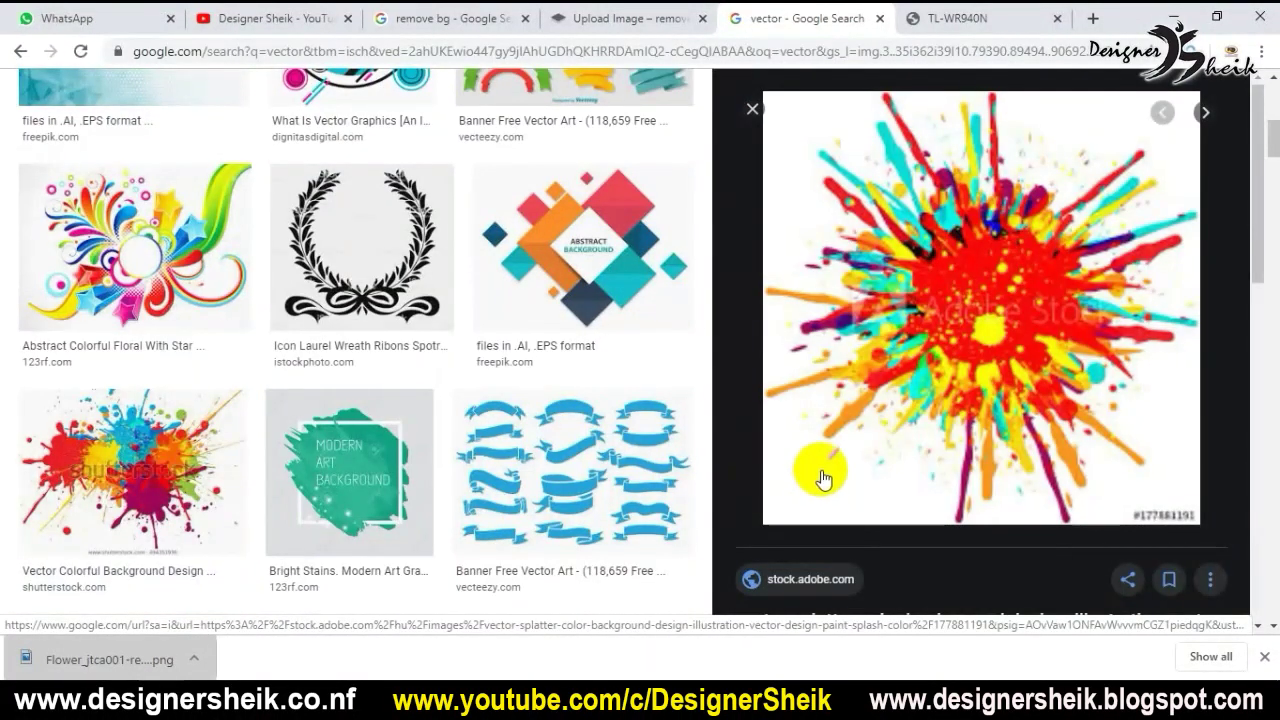
scroll(824, 476, up, 3)
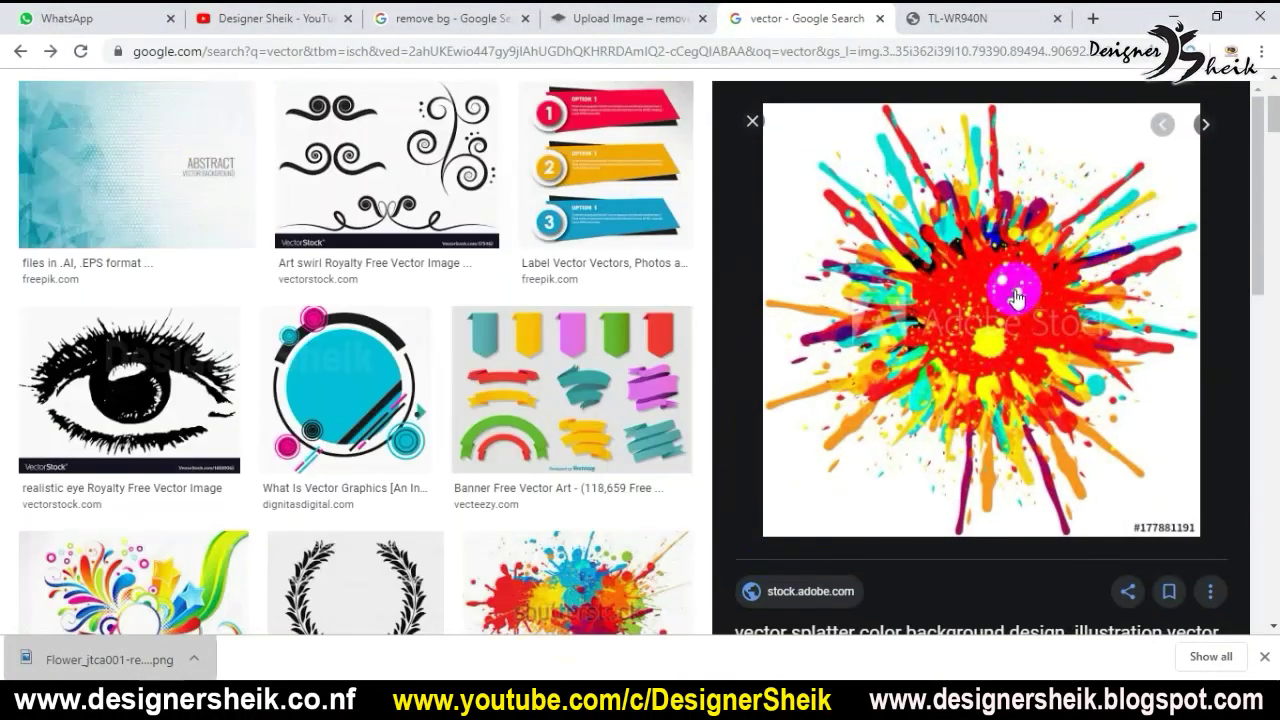
click(1008, 381)
drag(1008, 381, 672, 260)
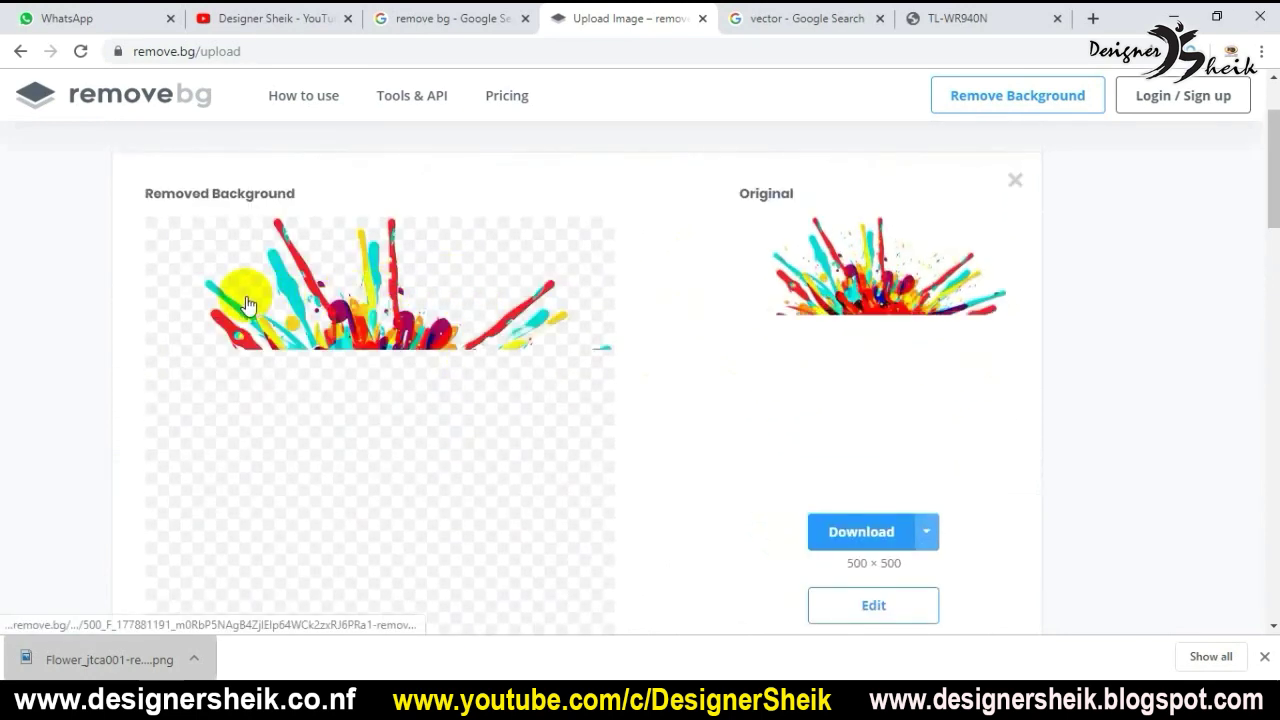
- Download the background-free splatter from remove.bg and save the PNG to the Desktop
scroll(412, 320, down, 3)
scroll(418, 334, up, 1)
click(418, 336)
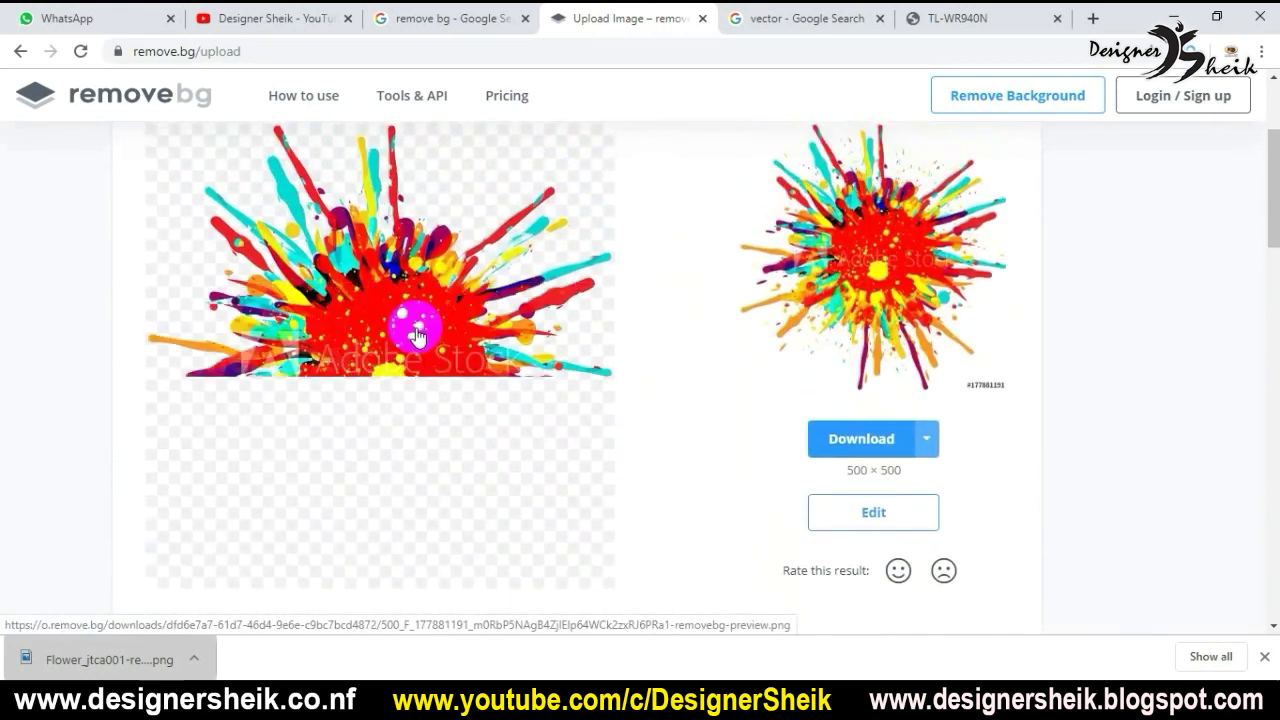
scroll(418, 336, down, 1)
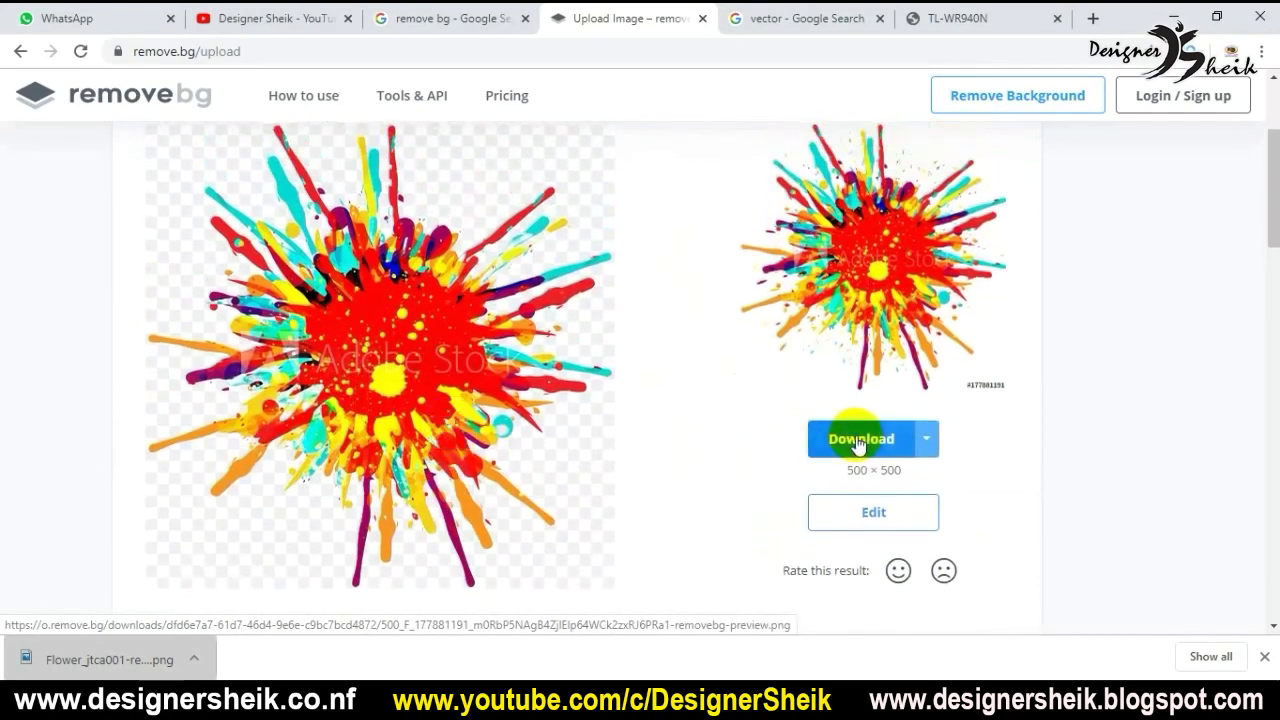
click(850, 440)
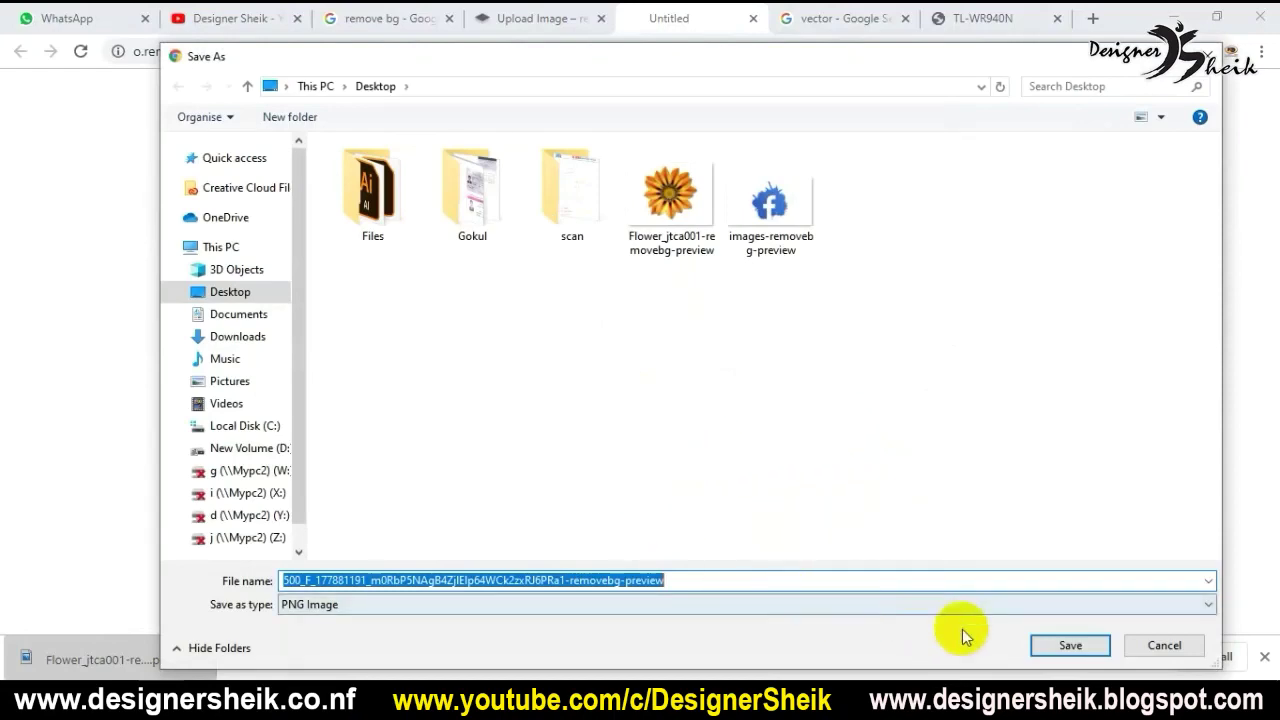
click(1043, 647)
- Drop the splash PNG onto the Illustrator artboard, scaled down and placed right of the flower
mouse_move(126, 651)
mouse_down()
mouse_move(130, 700)
mouse_move(550, 420)
mouse_up()
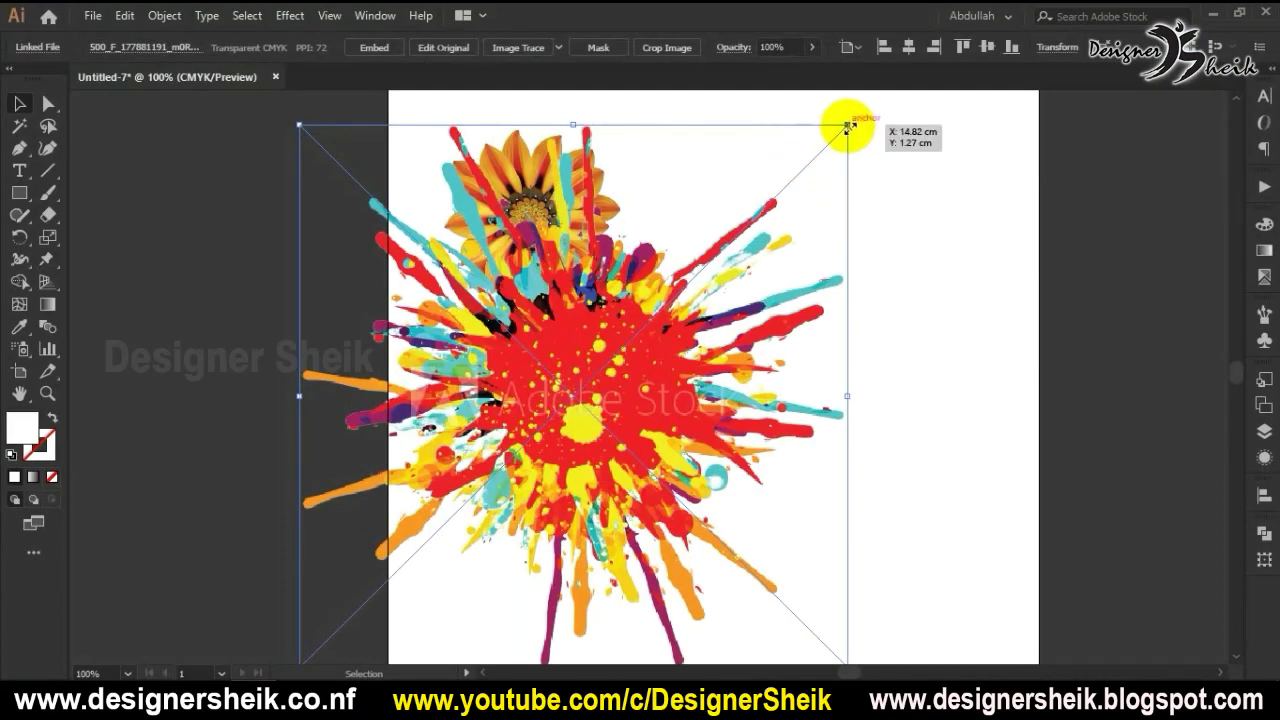
drag(849, 127, 962, 283)
click(951, 486)
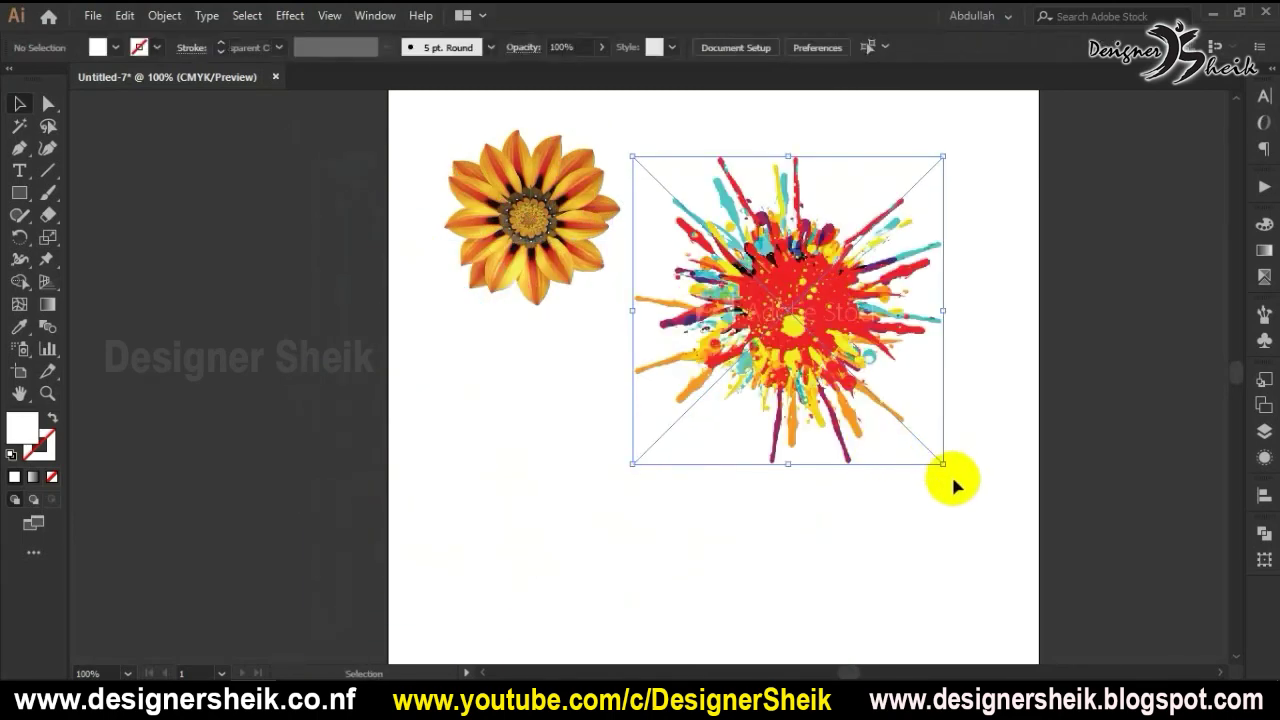
scroll(940, 535, up, 1)
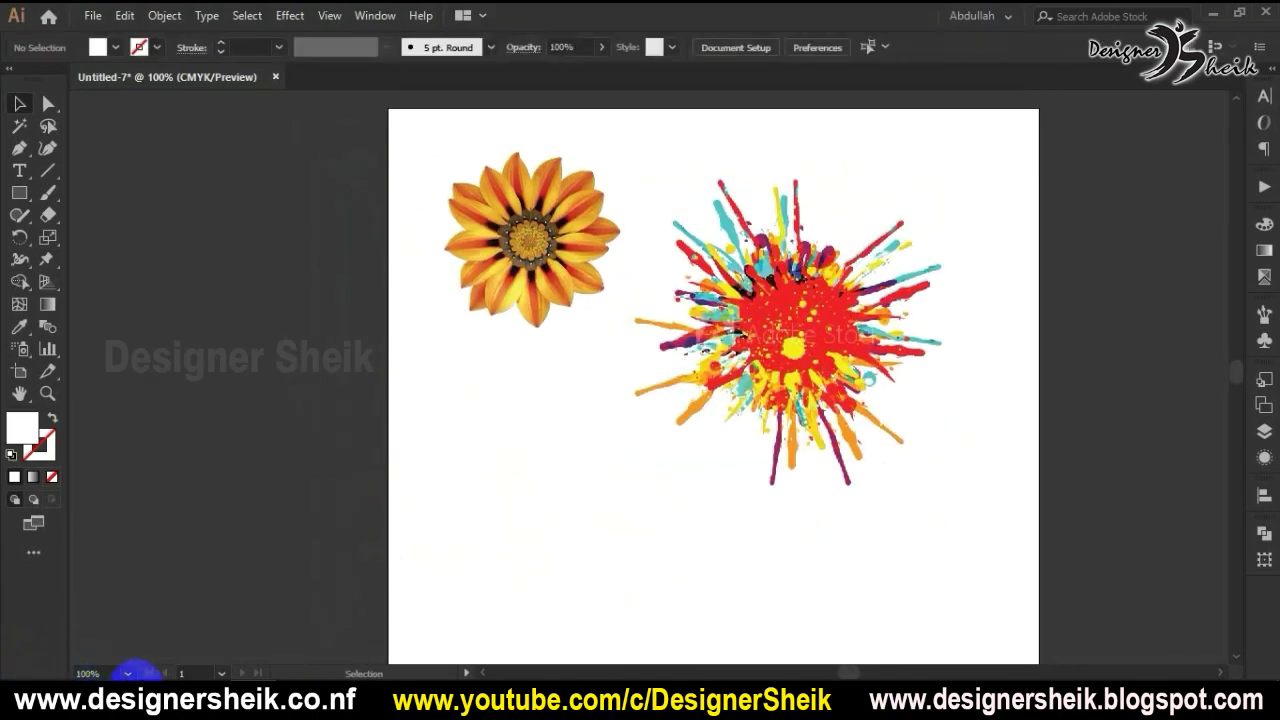
click(160, 615)
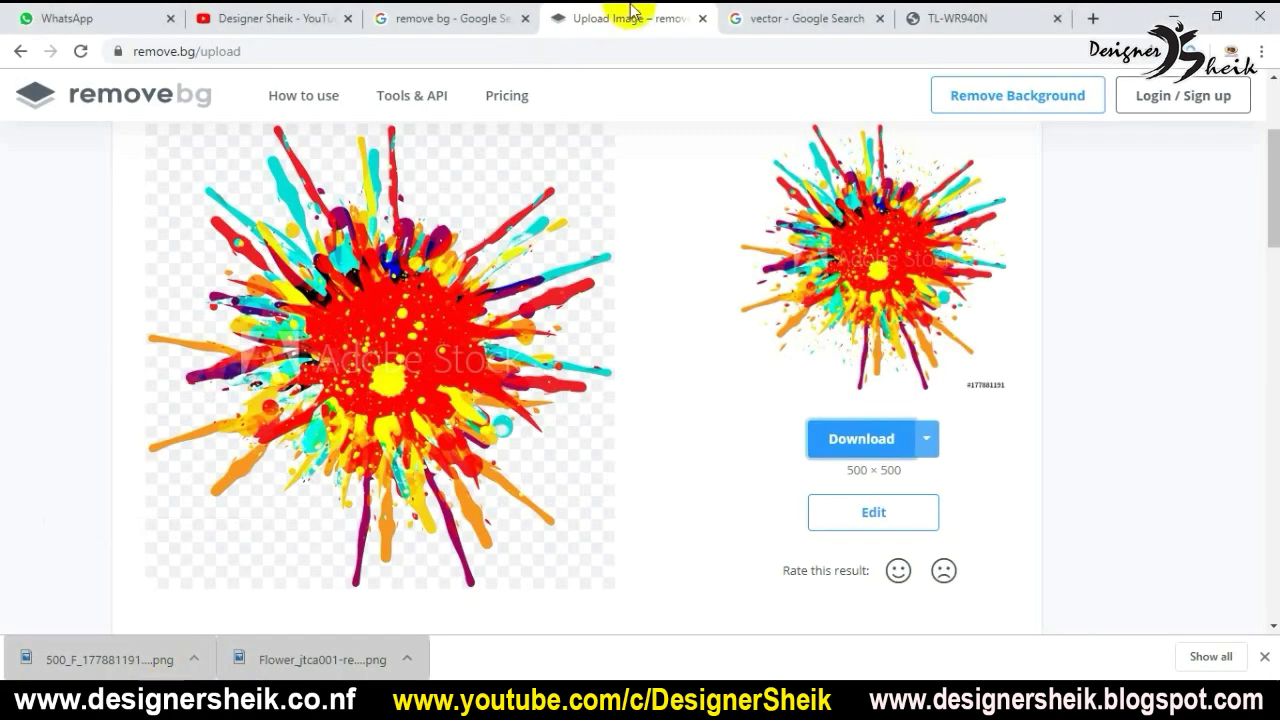
- Browse the Tools & API cards for the desktop app, Photoshop plugin and API, then go home
scroll(269, 166, up, 3)
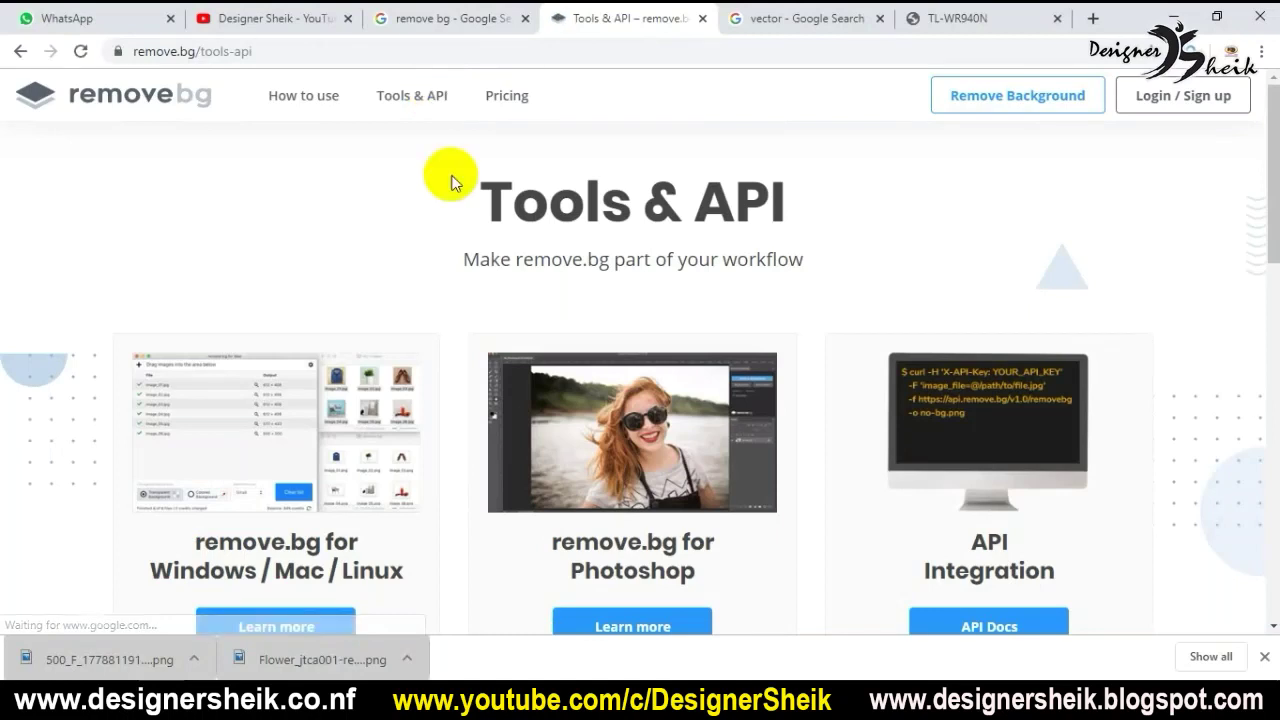
scroll(450, 300, down, 1)
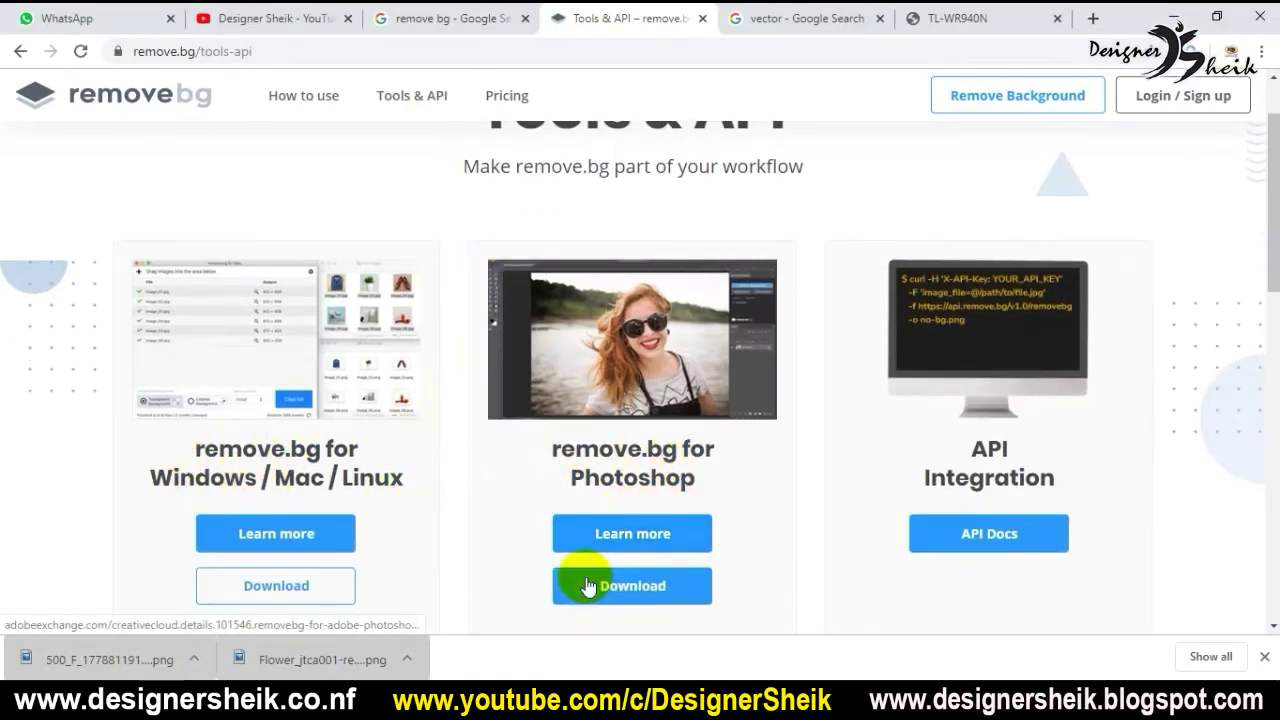
scroll(945, 482, up, 1)
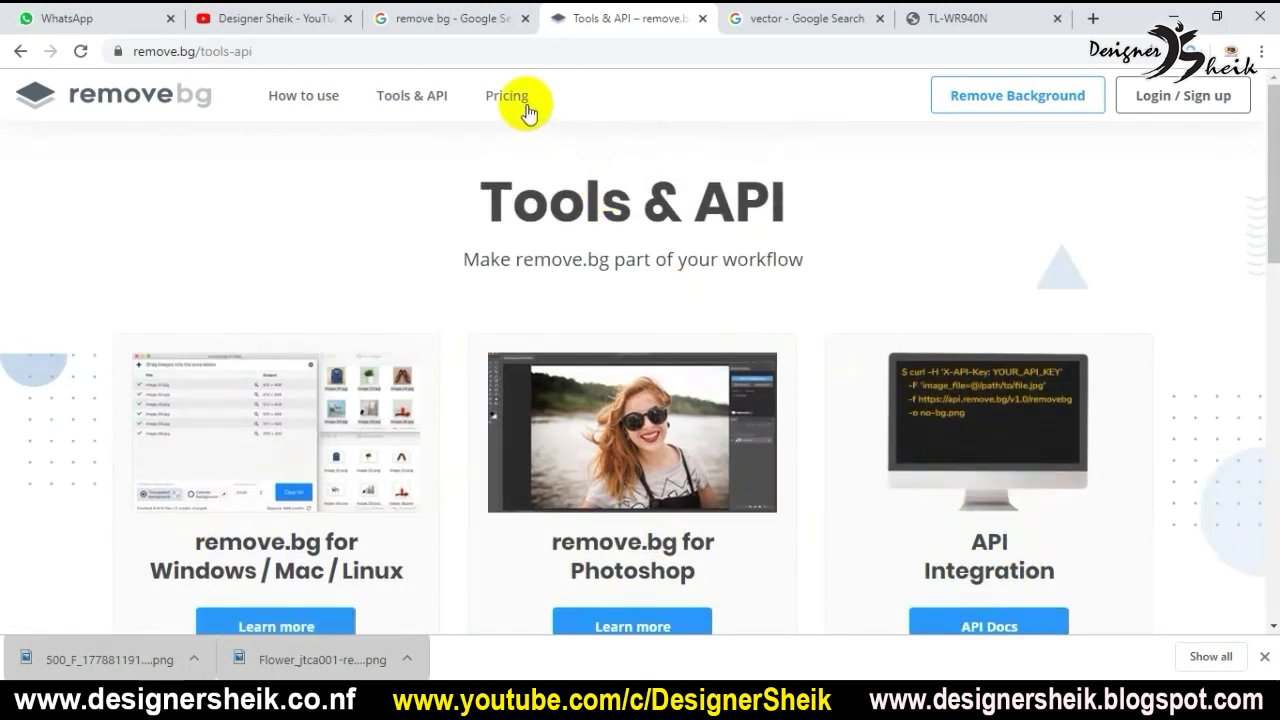
click(180, 115)
- Scroll the remove.bg home page to the footer and back up to its 'Remove Image Background' headline
scroll(545, 272, down, 10)
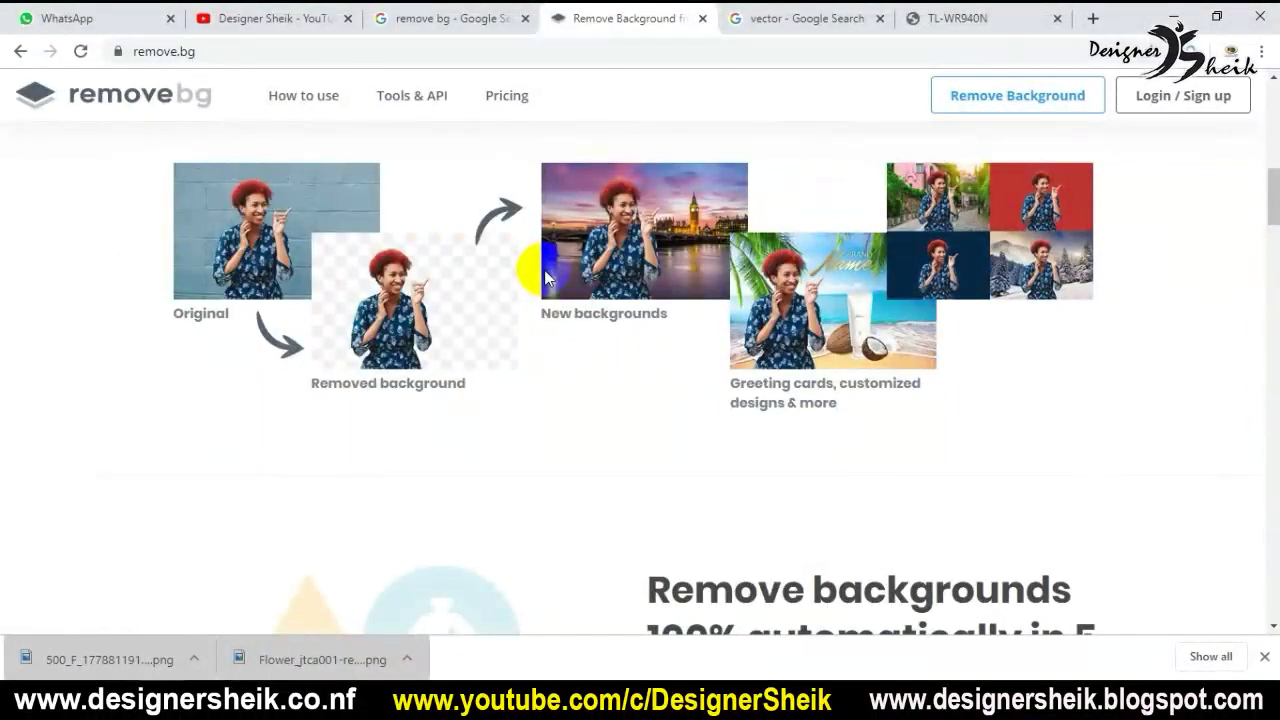
scroll(544, 268, down, 4)
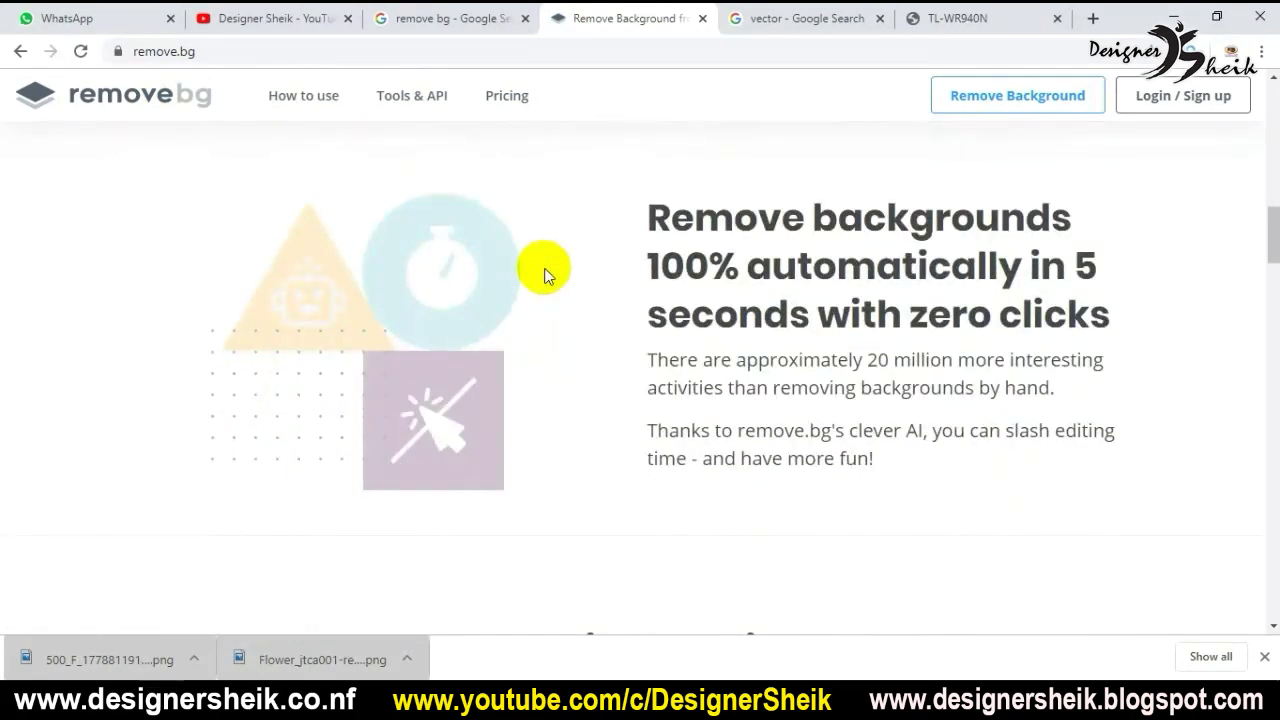
scroll(545, 275, down, 6)
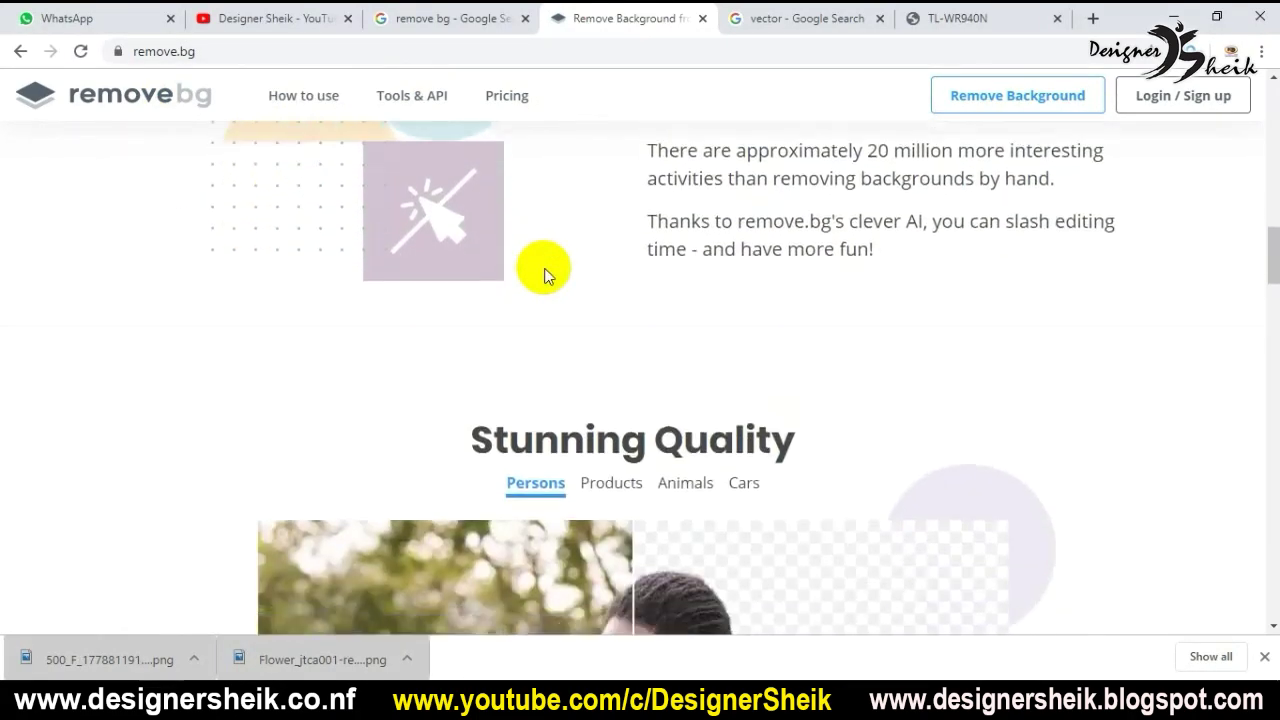
scroll(545, 276, down, 12)
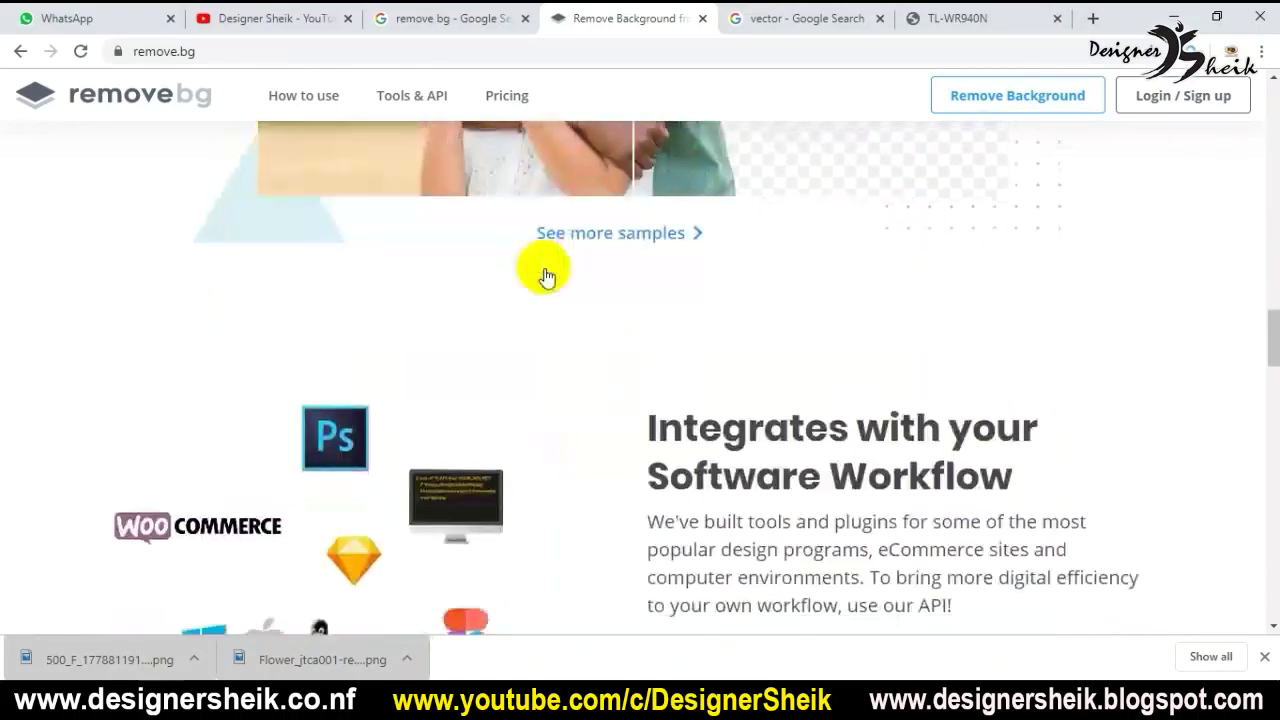
scroll(1000, 430, down, 15)
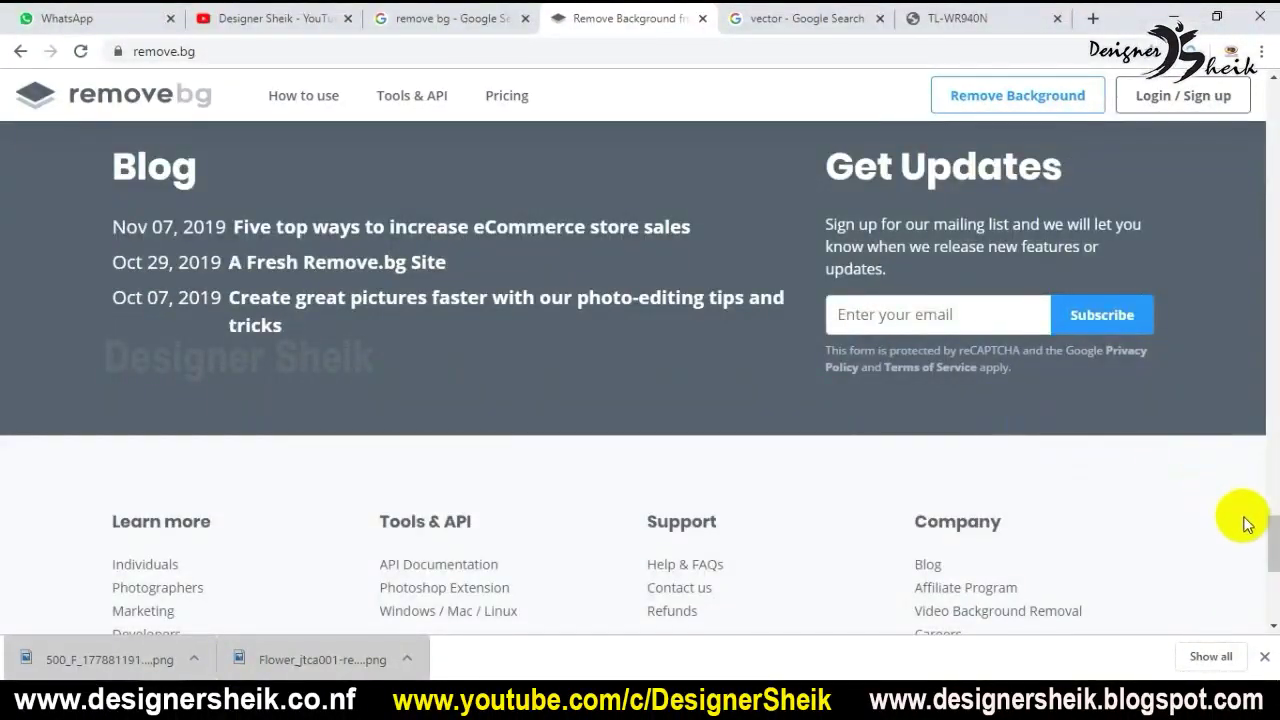
click(1272, 585)
drag(1272, 585, 1249, 86)
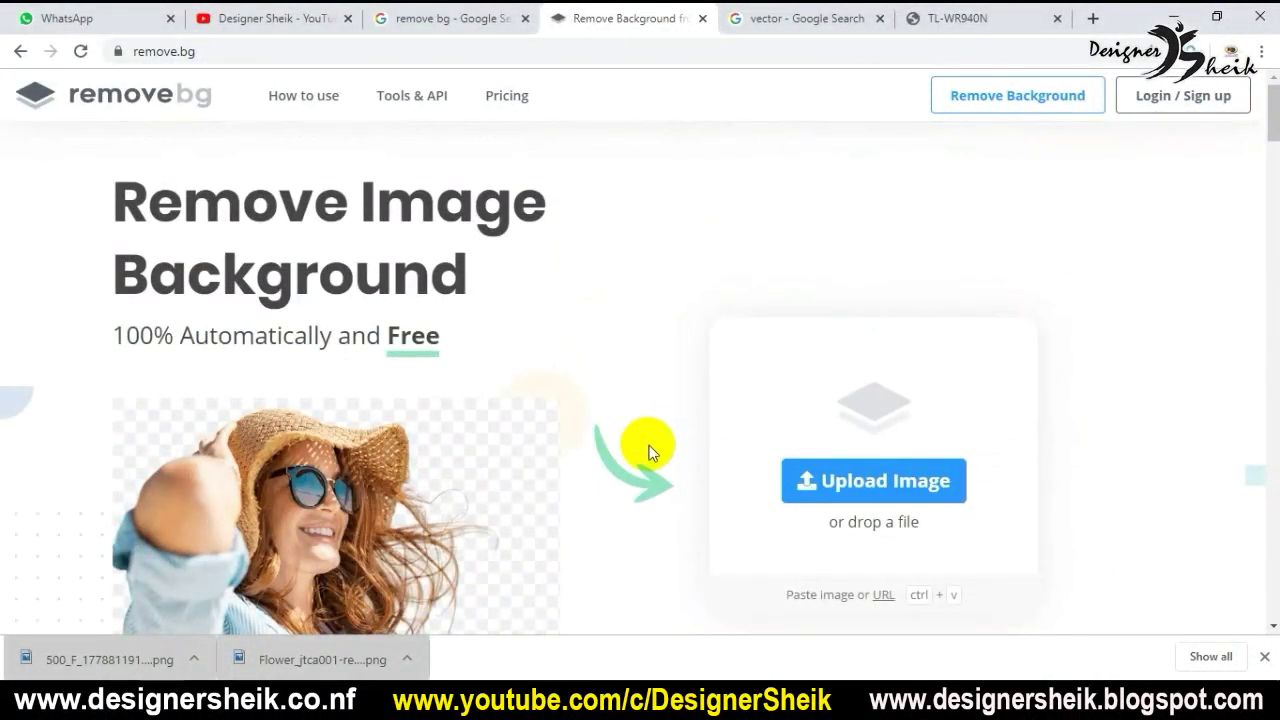
scroll(650, 449, down, 1)
scroll(653, 443, up, 1)
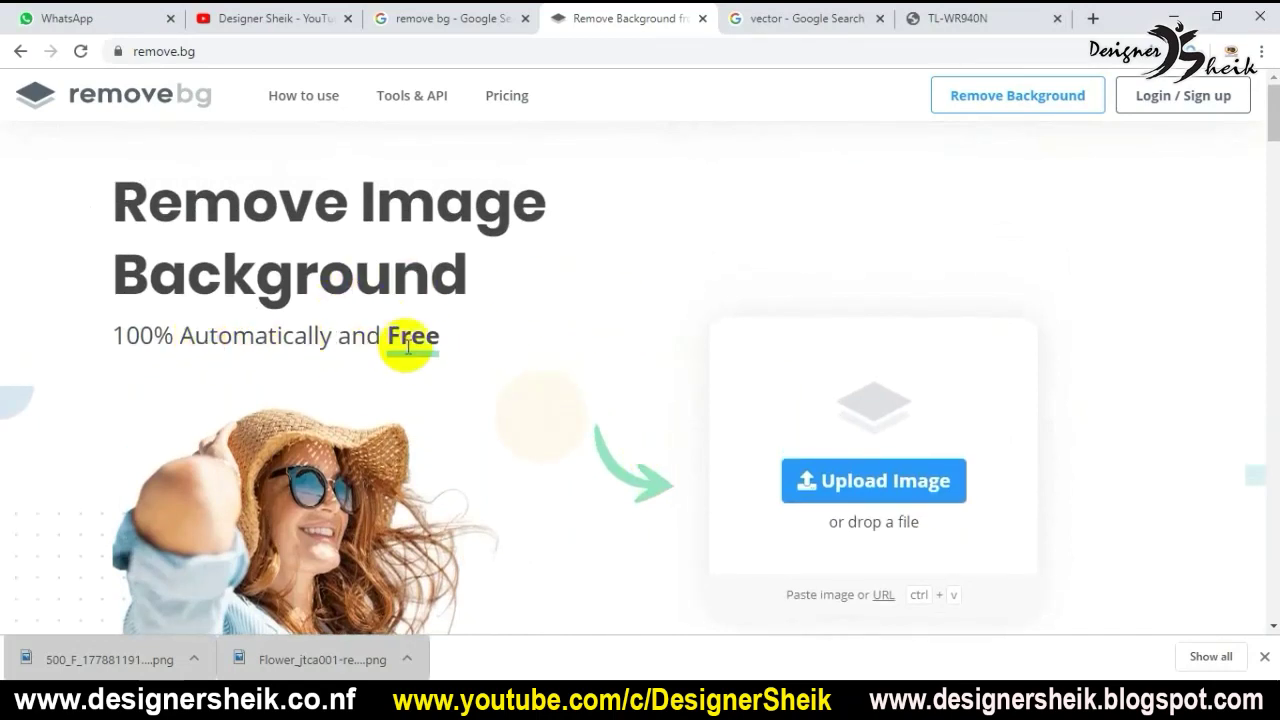
drag(391, 336, 446, 342)
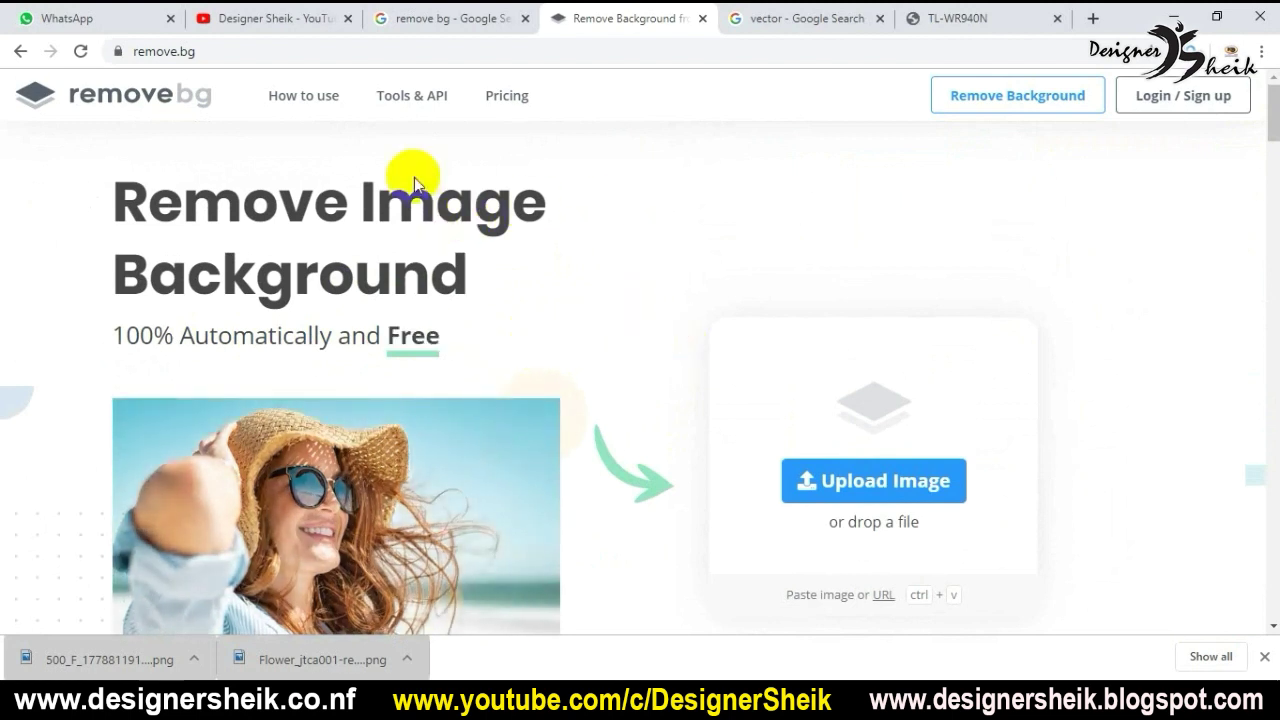
click(251, 54)
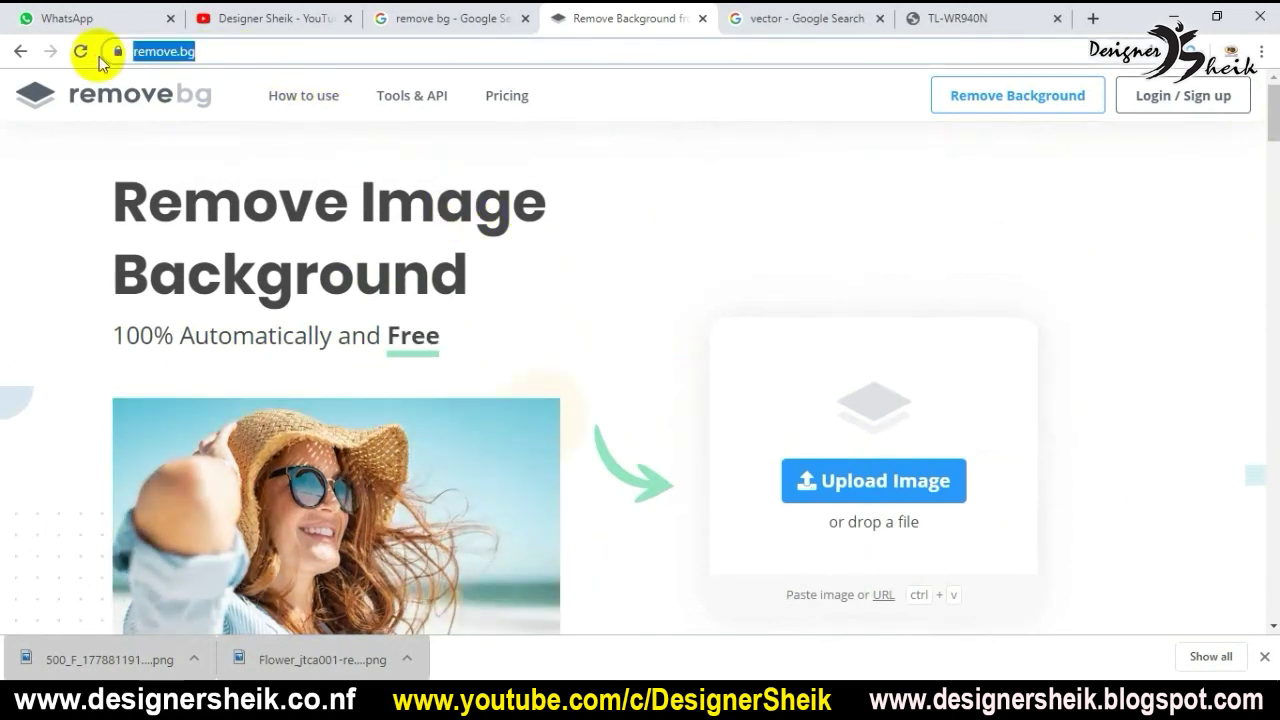